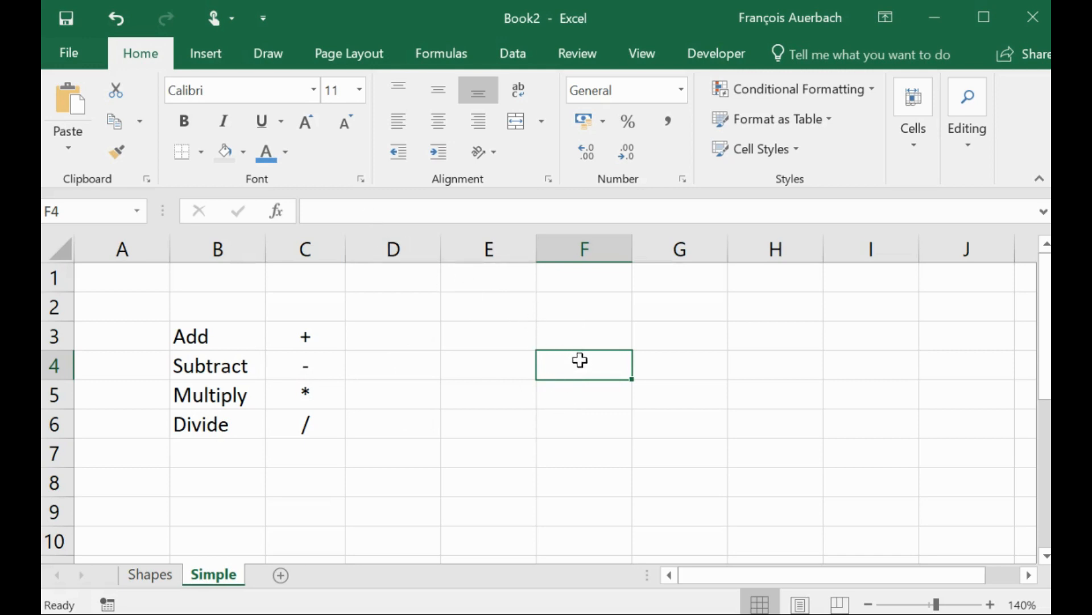
- Enter the formula =2+5 in cell F4
text(=)
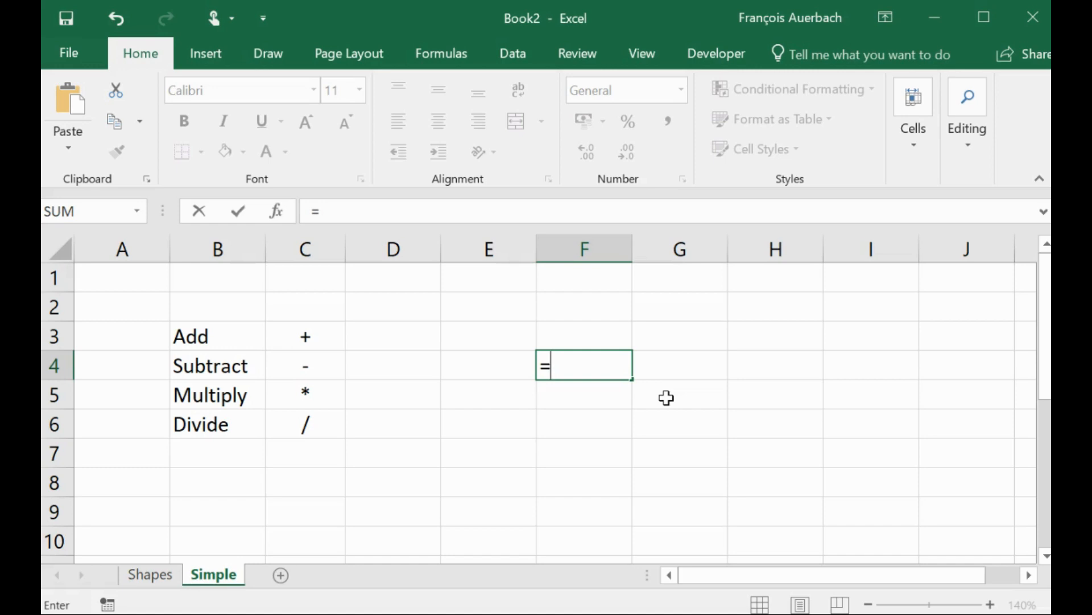
text(2+)
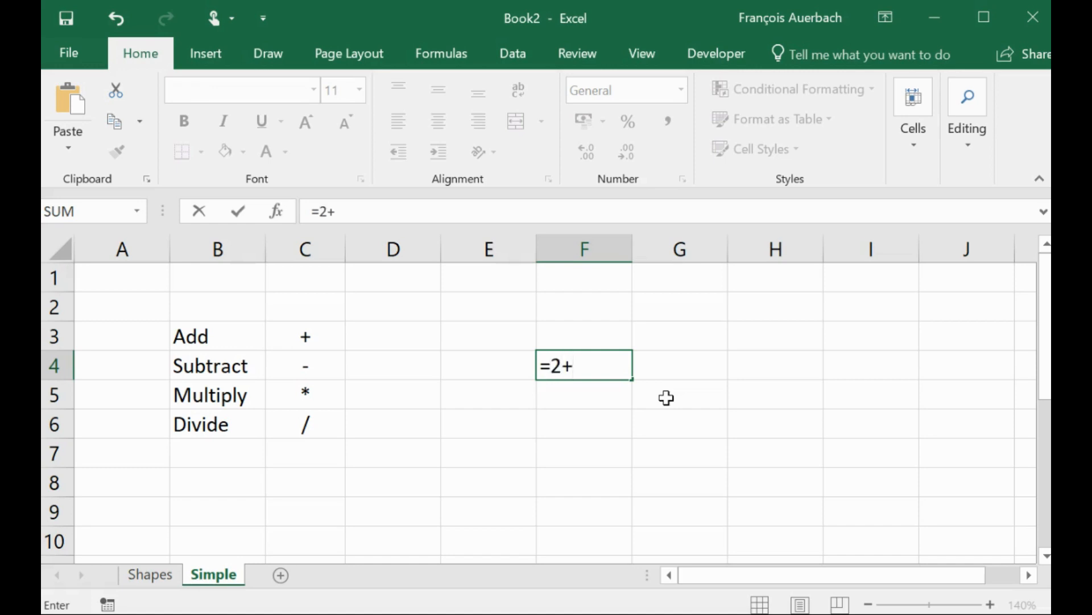
text(5)
click(239, 214)
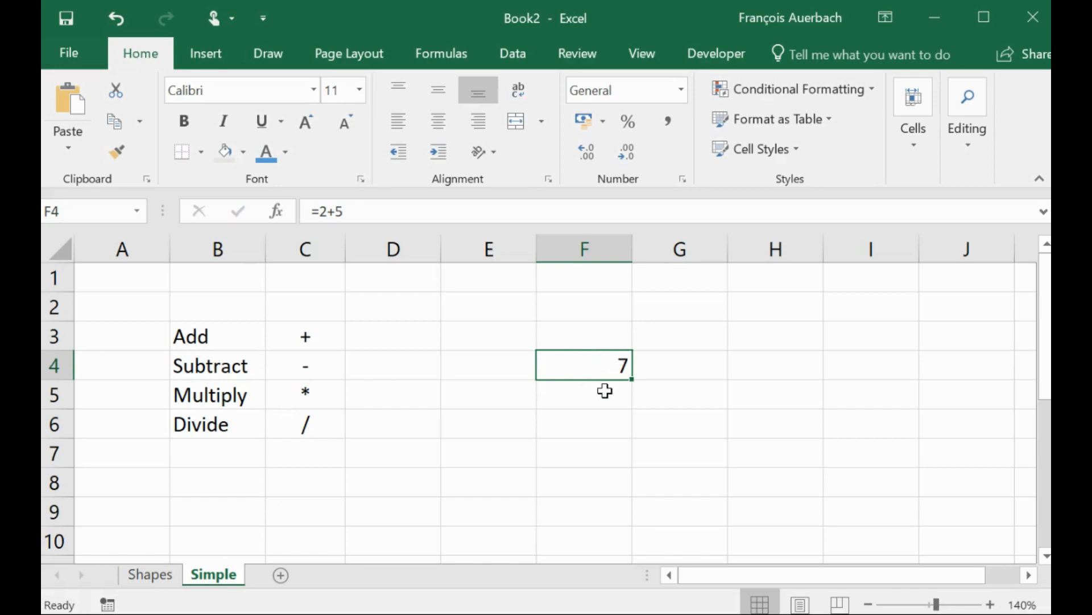
- Edit the formula in F4 so it reads =2+10
click(354, 210)
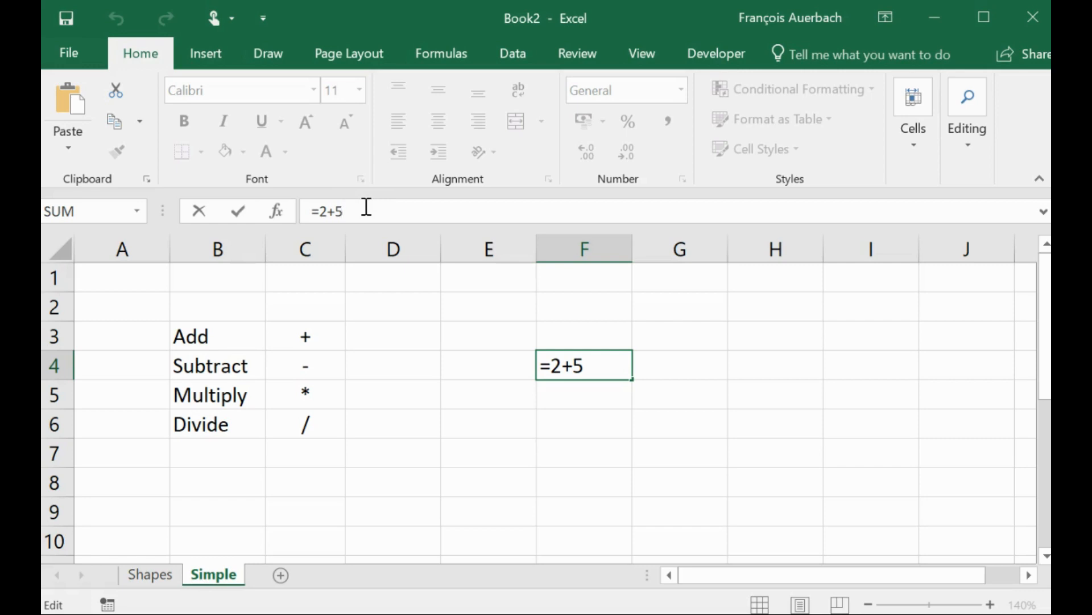
key(Escape)
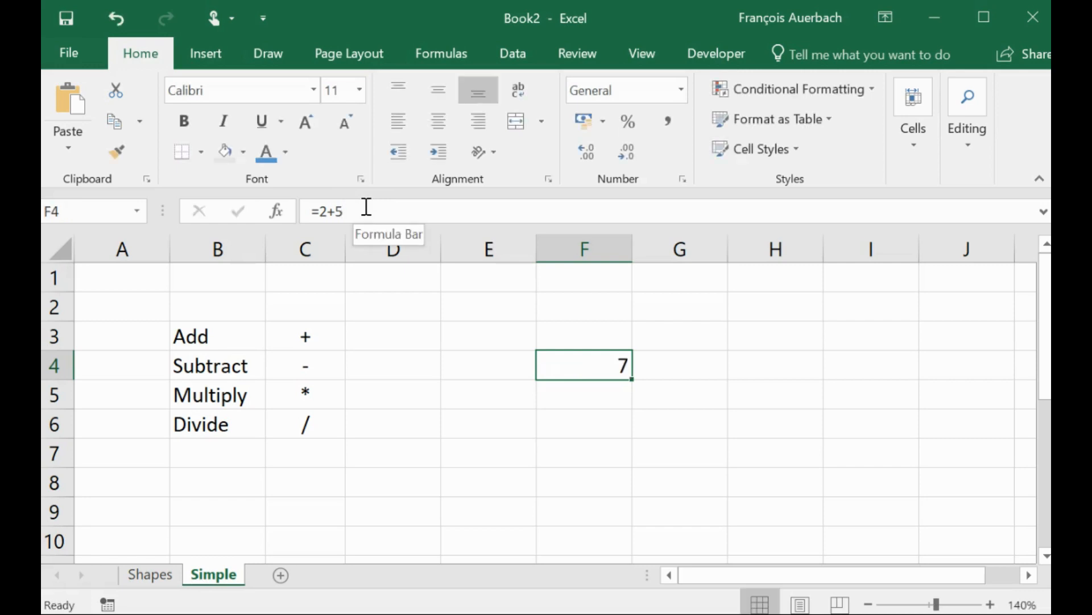
click(371, 216)
click(589, 373)
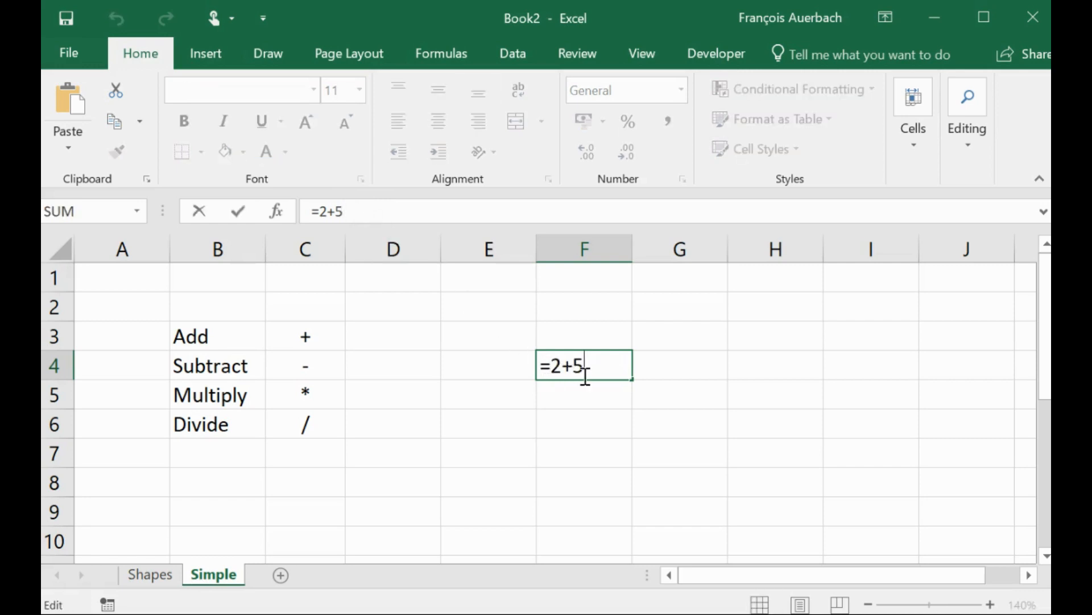
key(BackSpace)
text(10)
key(Return)
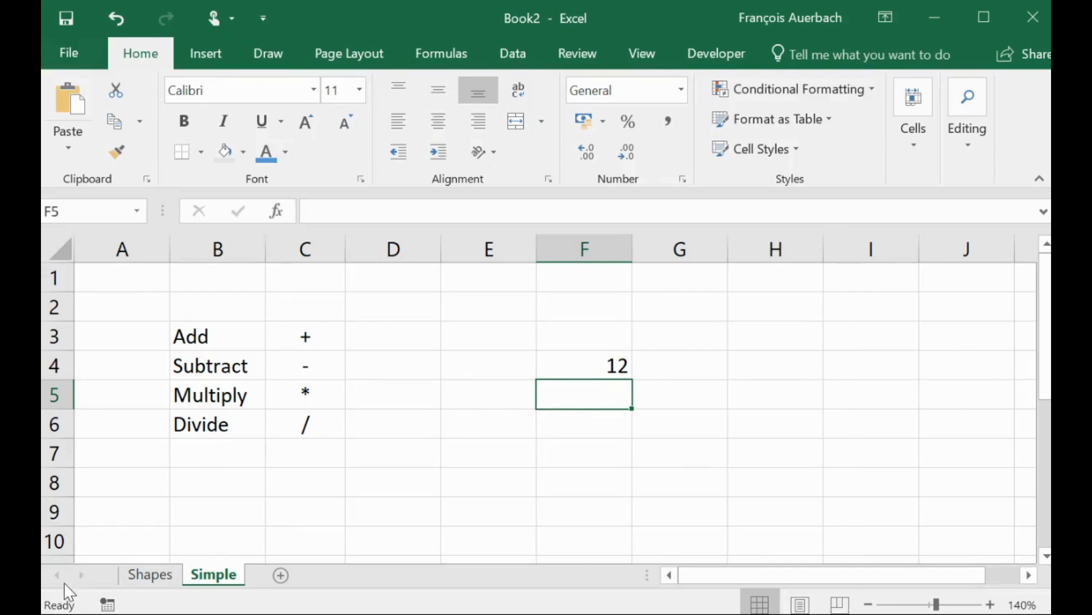
- On the Shapes sheet, enter the perimeter formula =(B3*2)+(C3*2) in cell D3
click(150, 574)
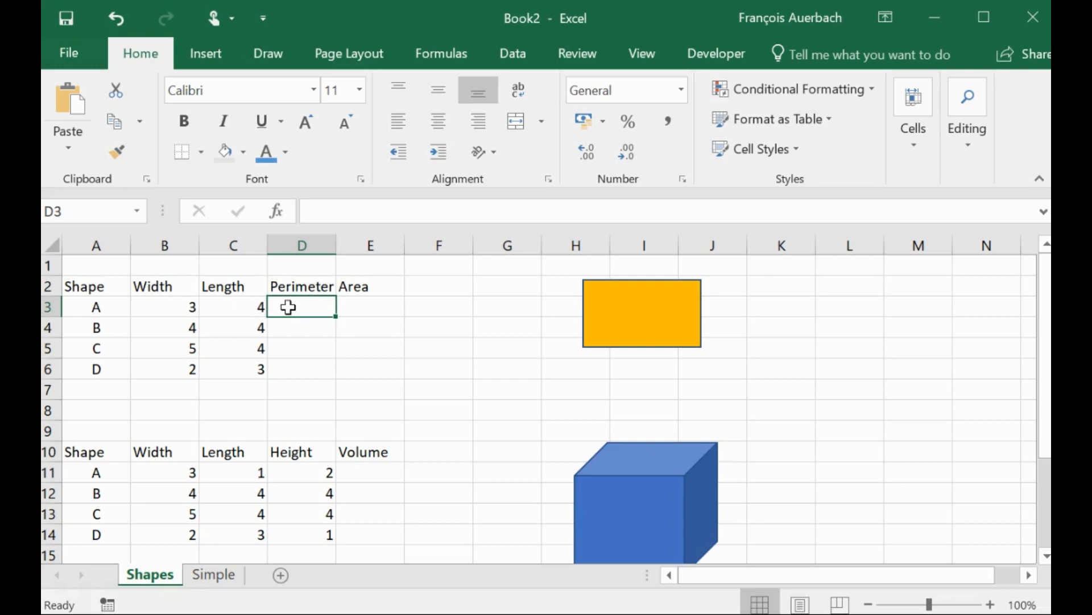
text(=)
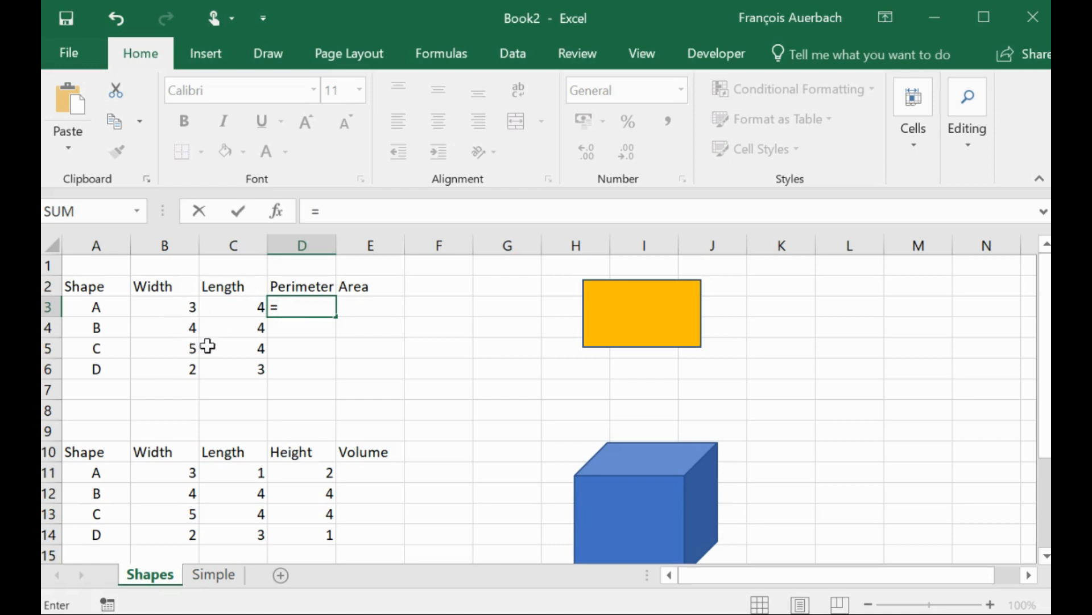
click(173, 306)
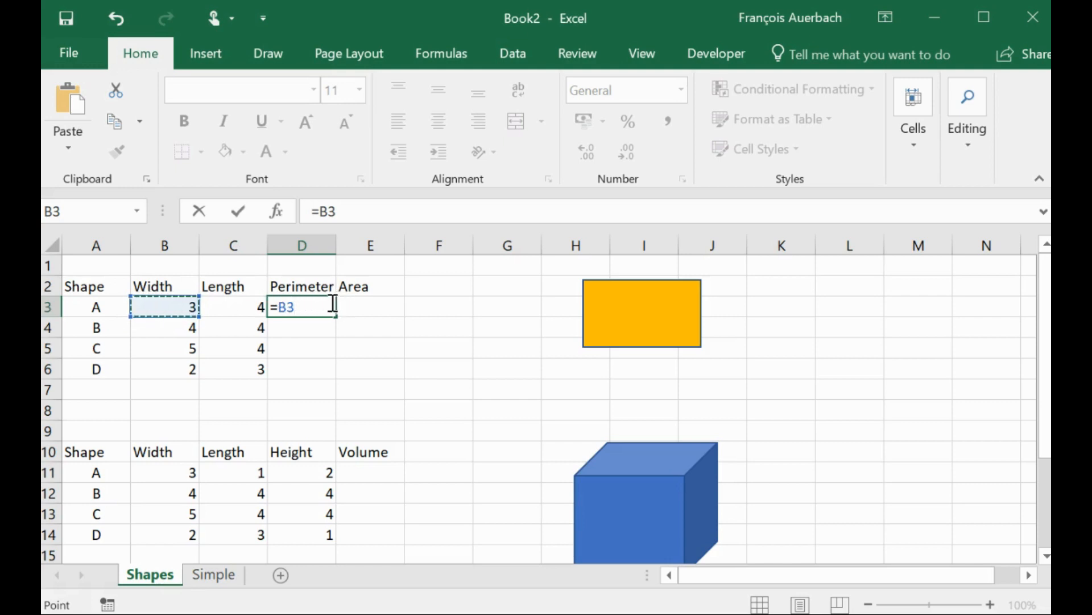
text(*2)
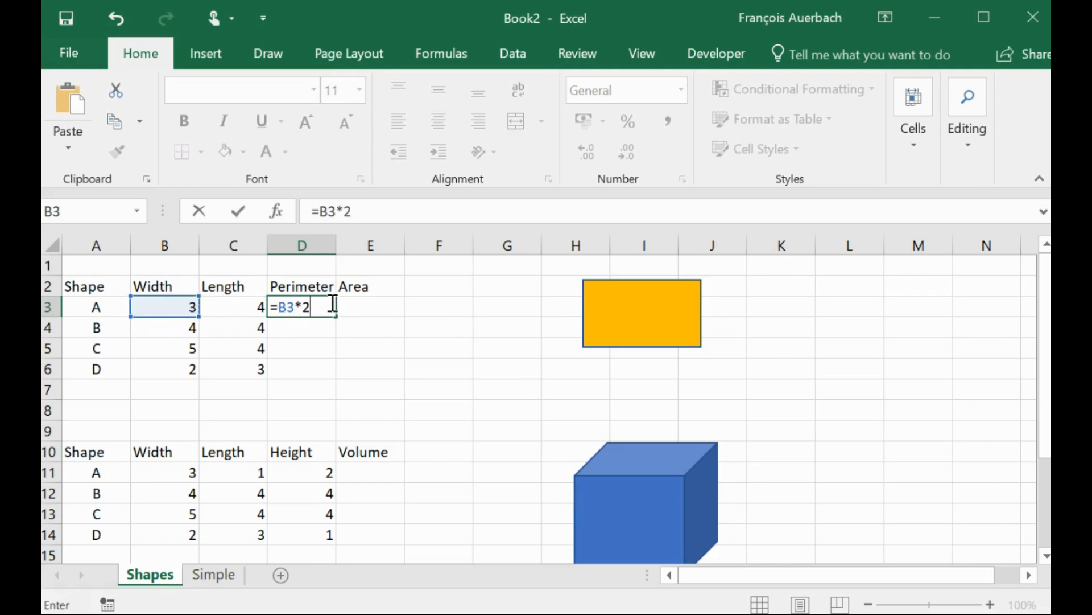
click(333, 306)
text())
click(282, 308)
text(()
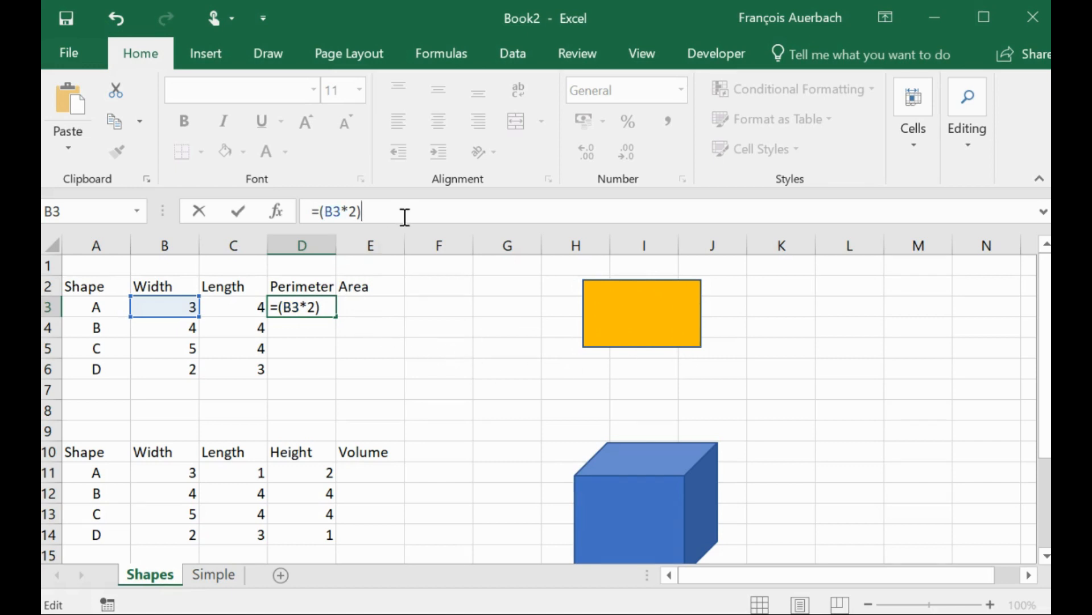
text(+()
click(249, 309)
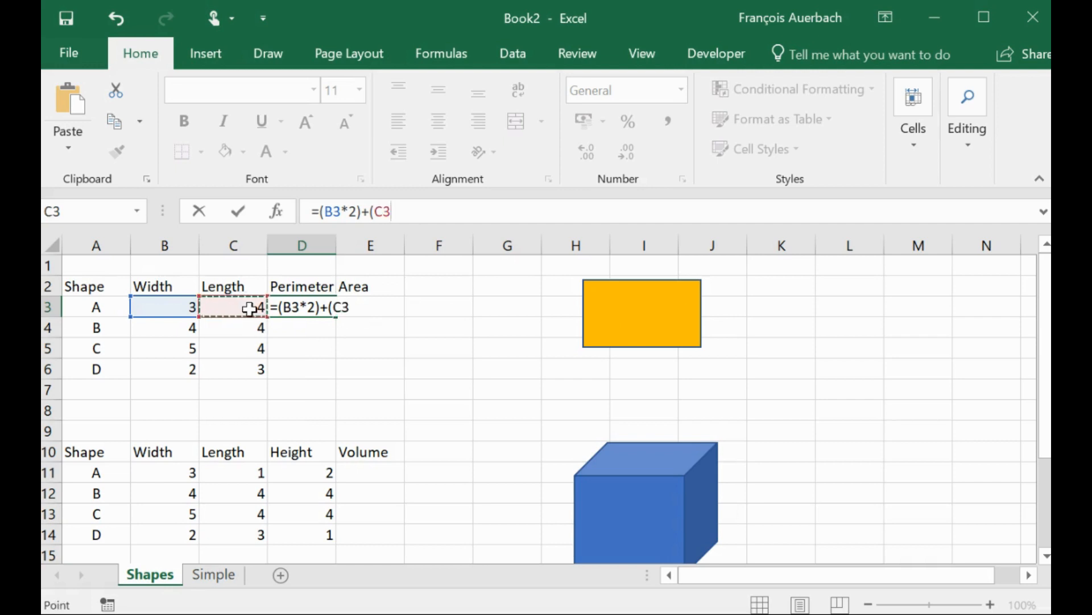
text(*2))
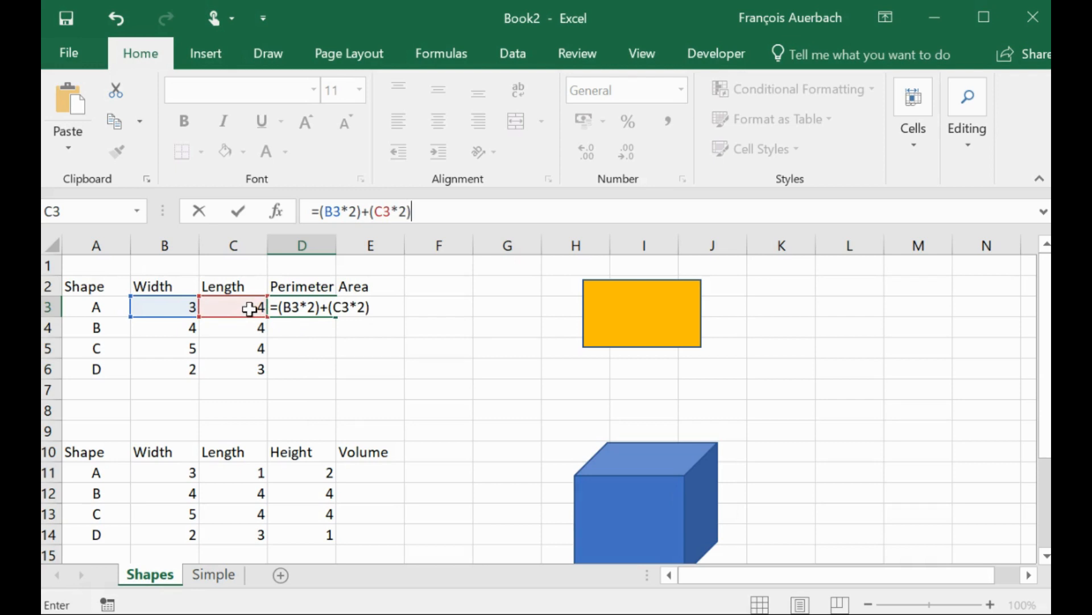
key(Return)
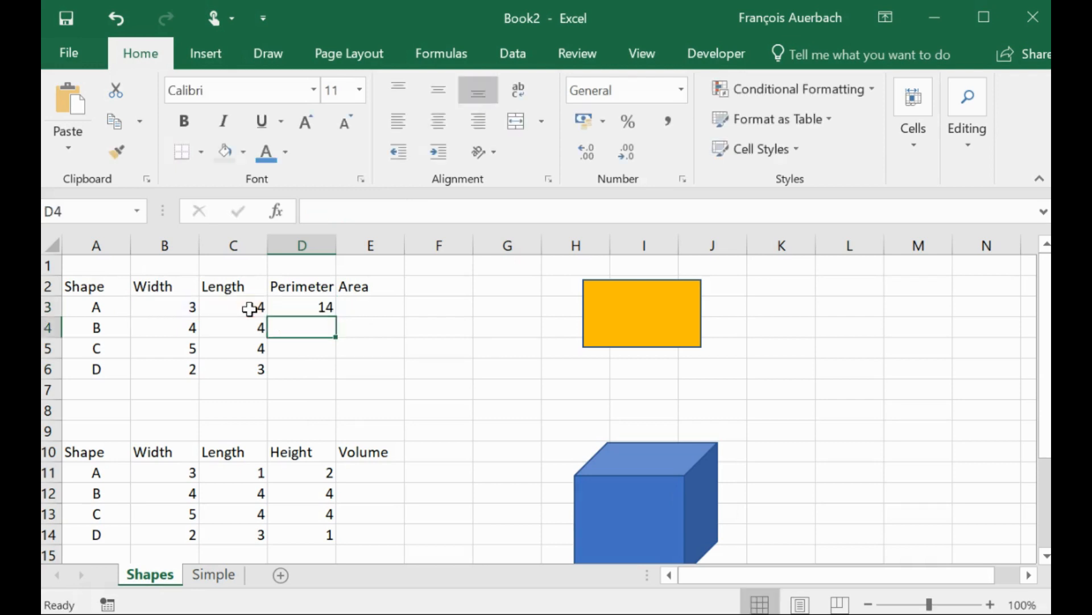
- Change shape A's width in B3 to 5
click(302, 306)
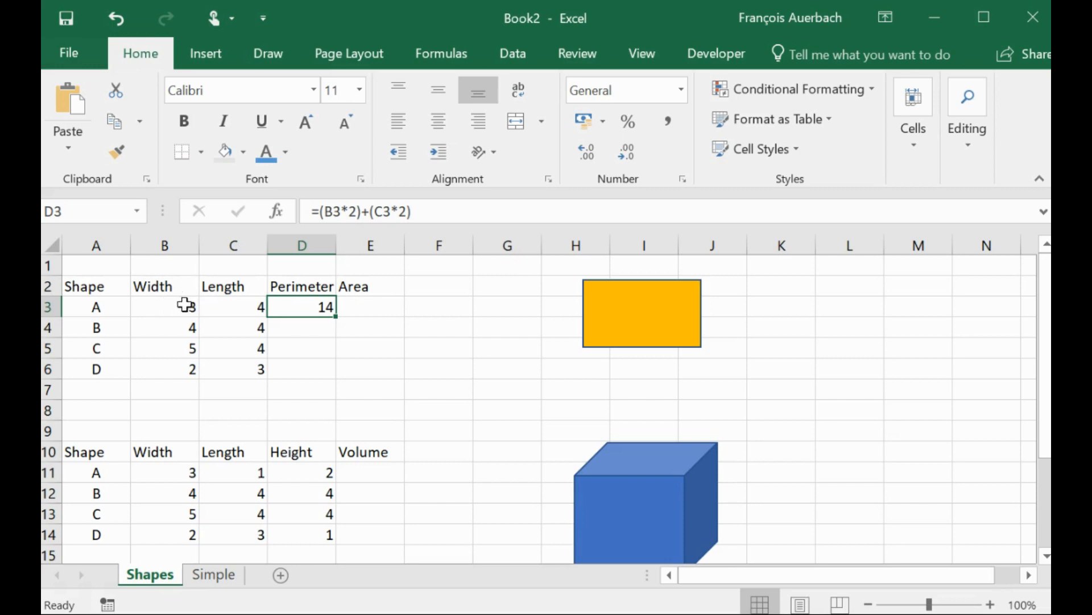
click(176, 308)
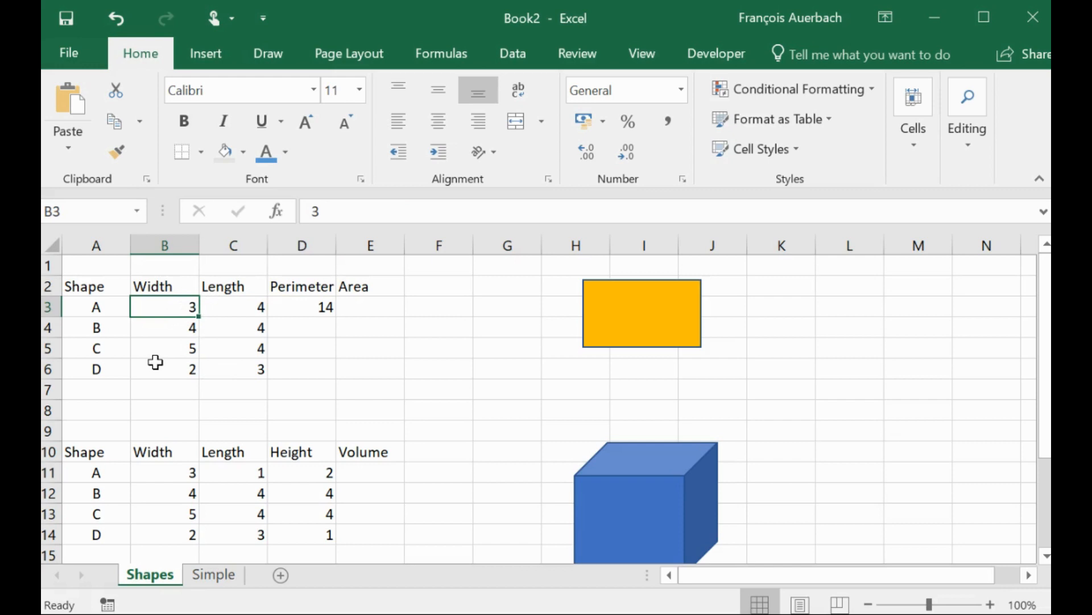
text(5)
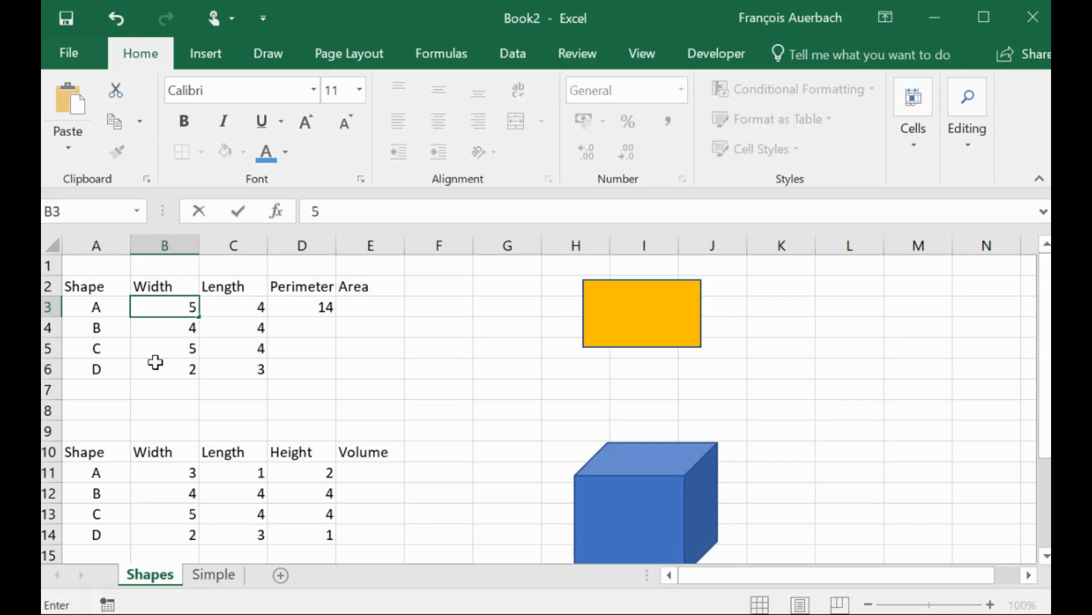
key(Return)
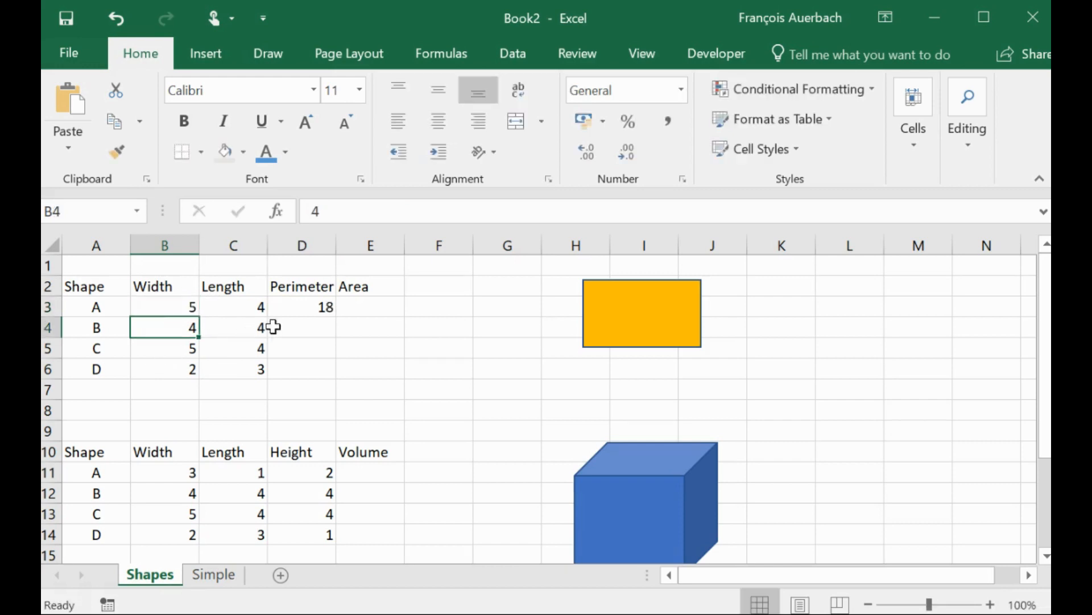
- Examine the perimeter formula in D3 in the formula bar
click(292, 309)
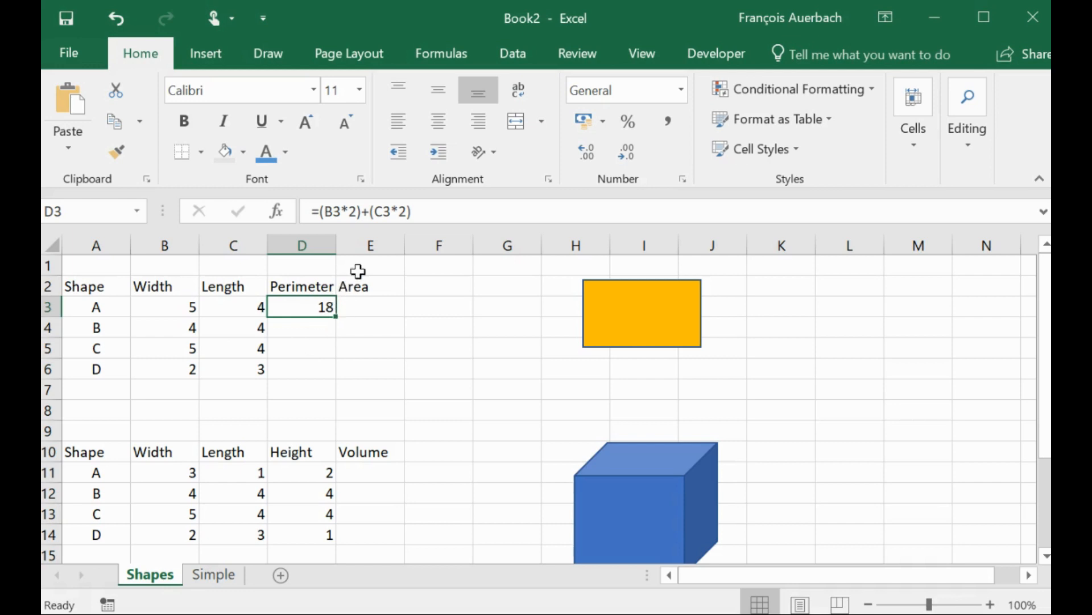
click(422, 215)
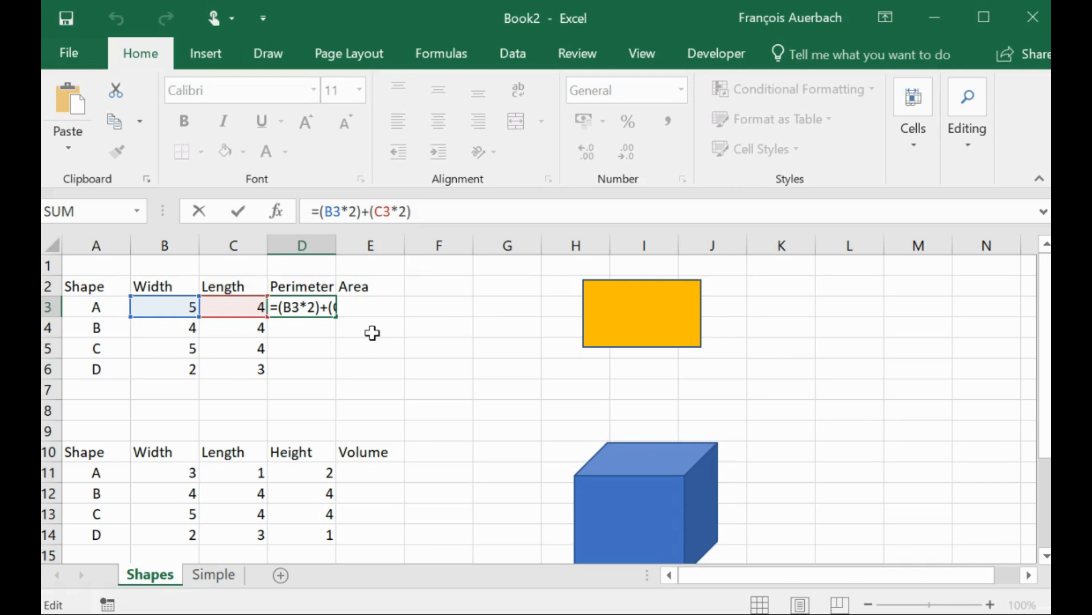
key(Return)
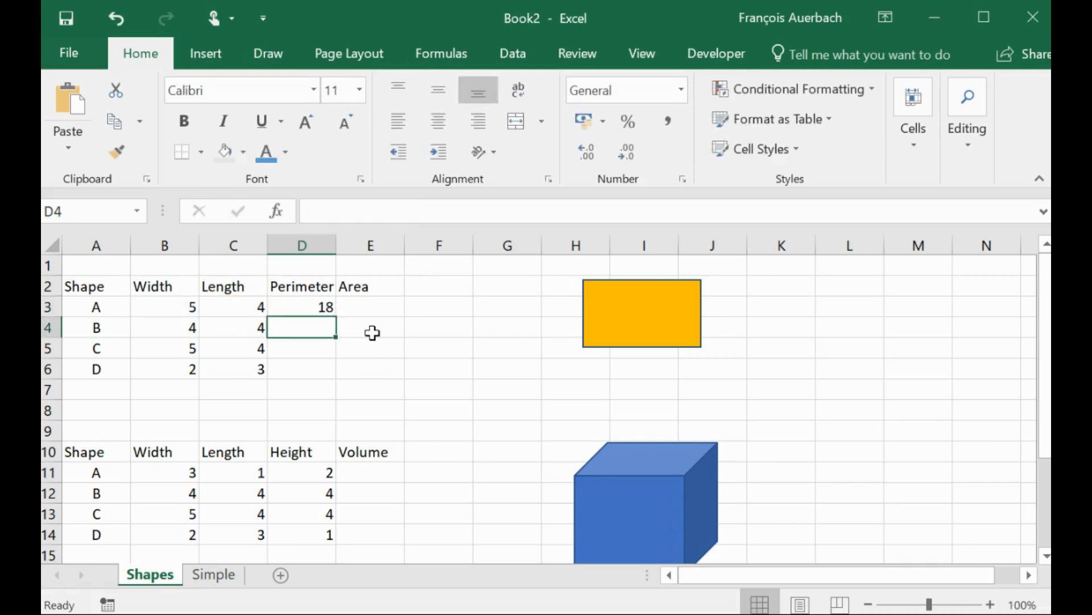
key(Up)
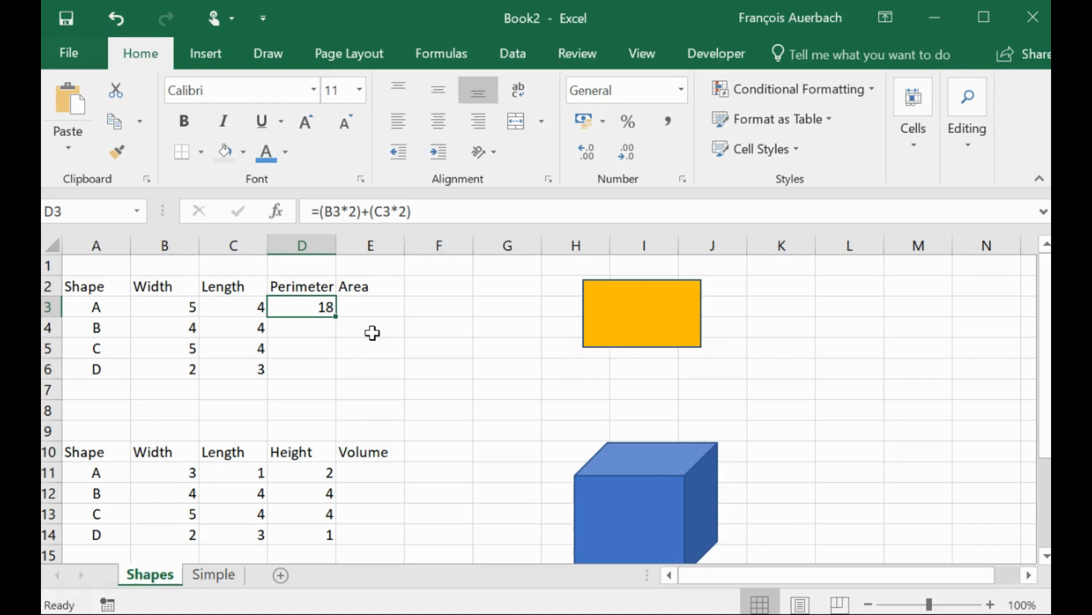
click(433, 213)
key(Return)
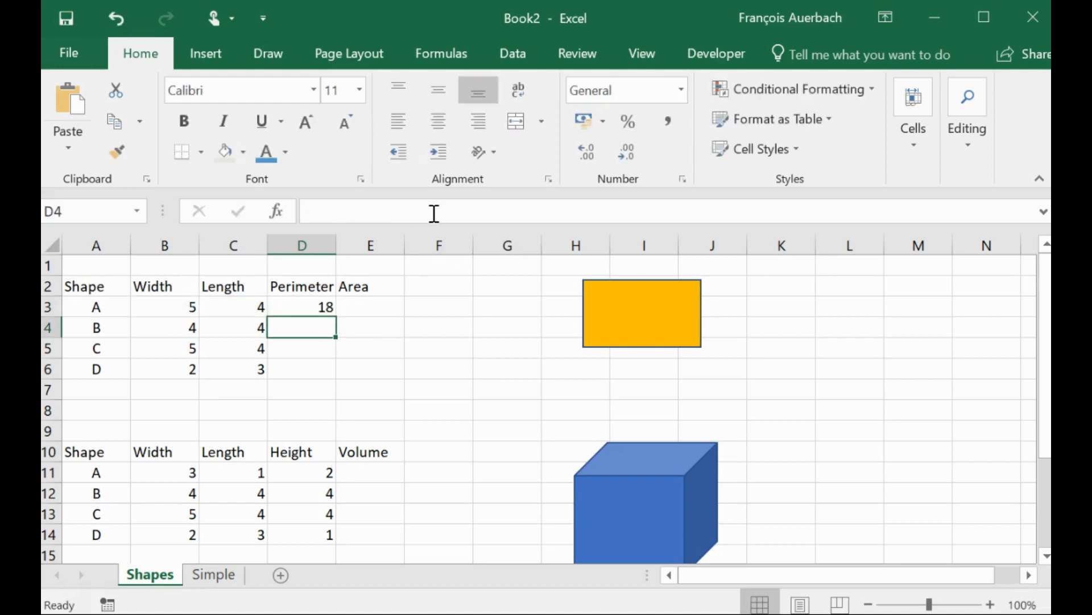
click(304, 306)
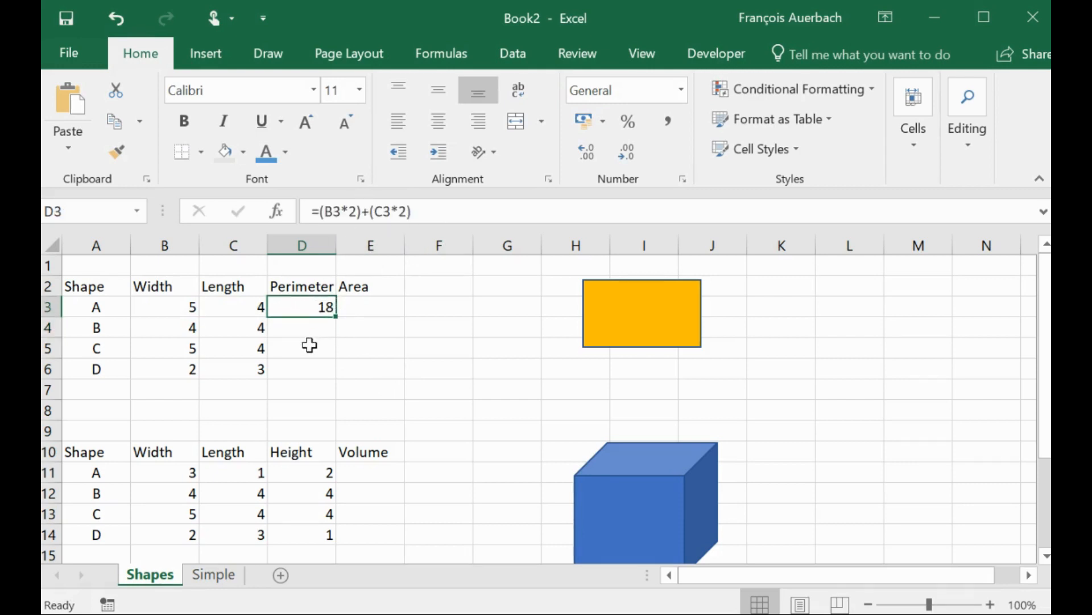
click(315, 329)
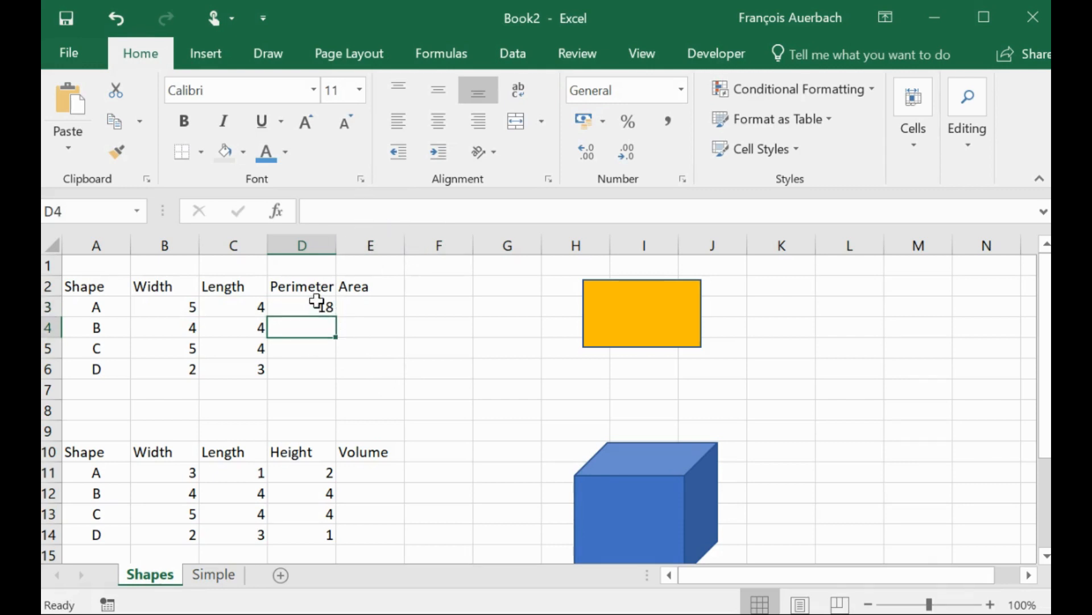
click(317, 302)
click(424, 211)
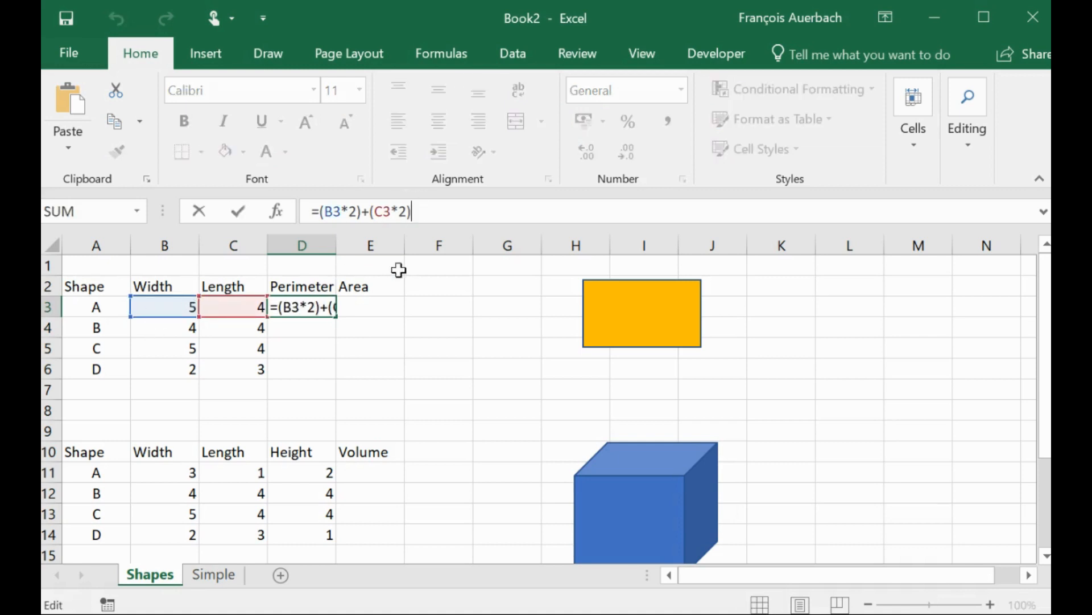
key(Return)
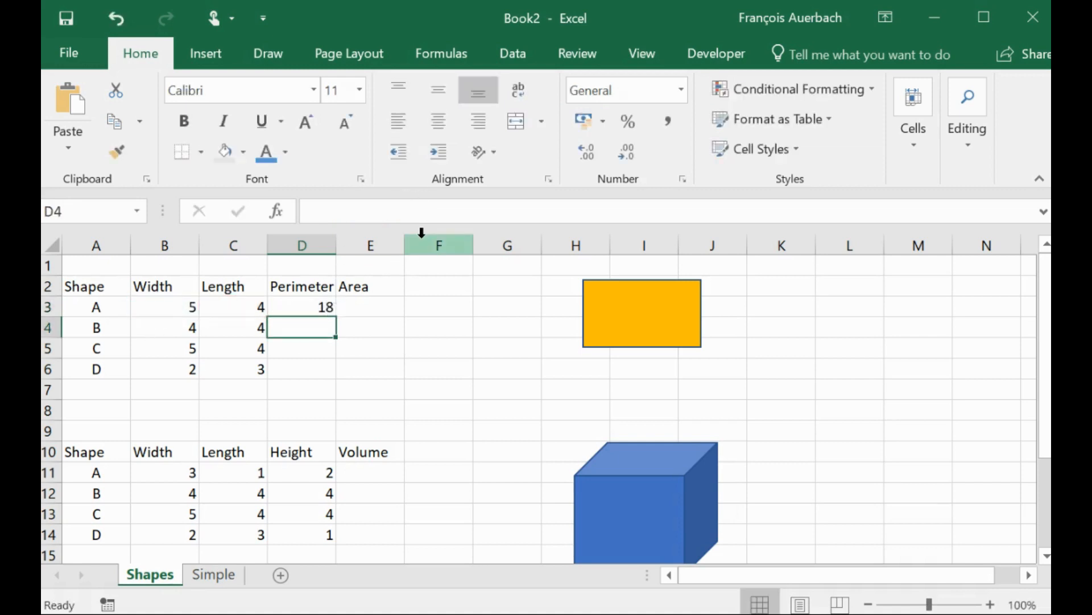
- Copy the D3 perimeter formula and paste it into D4:D6
click(322, 303)
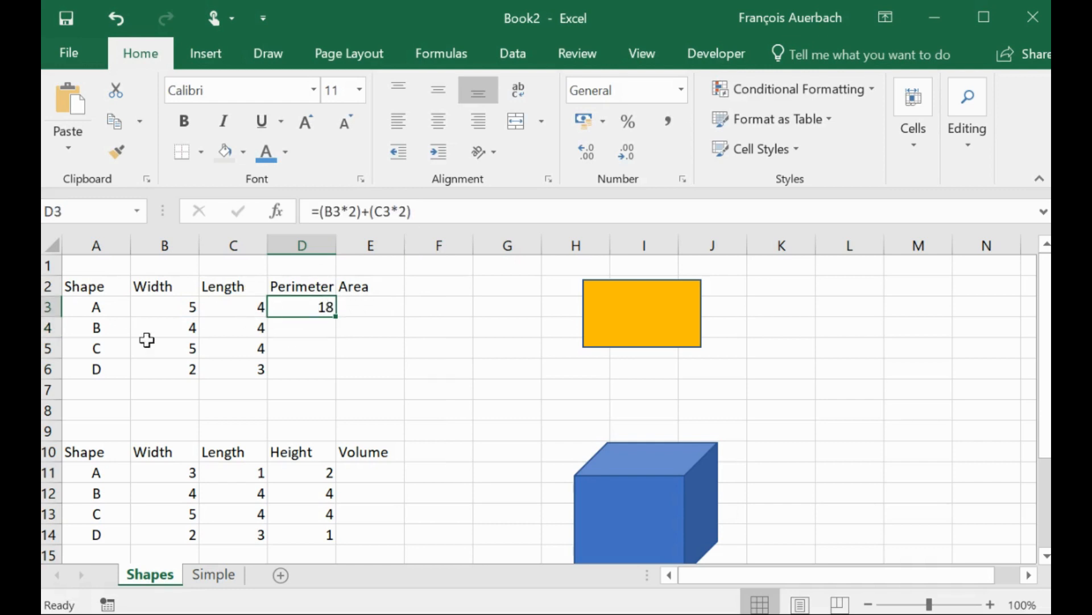
click(121, 121)
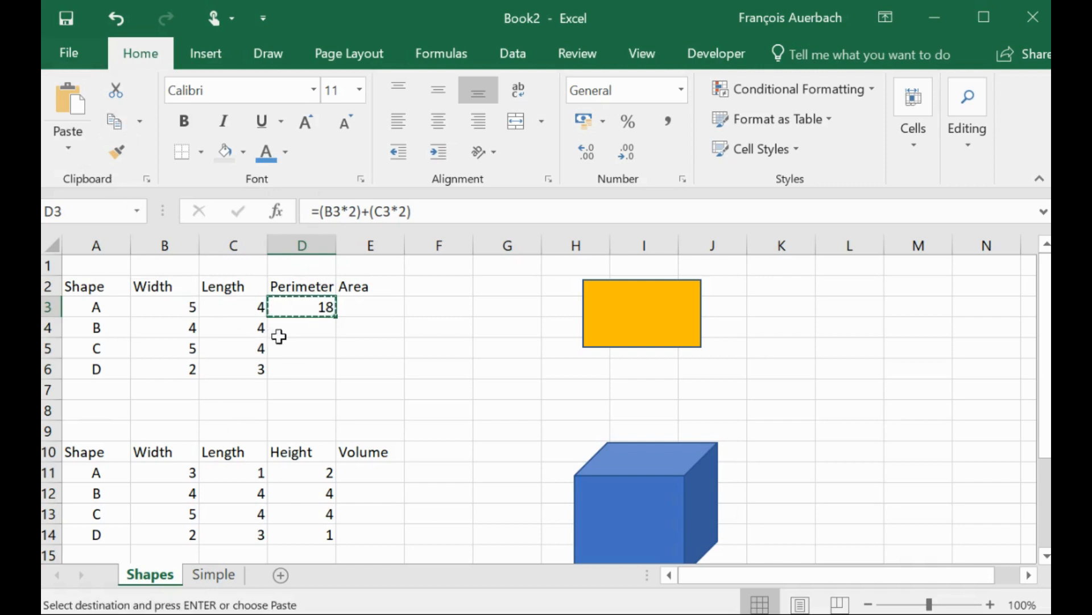
drag(290, 328, 281, 371)
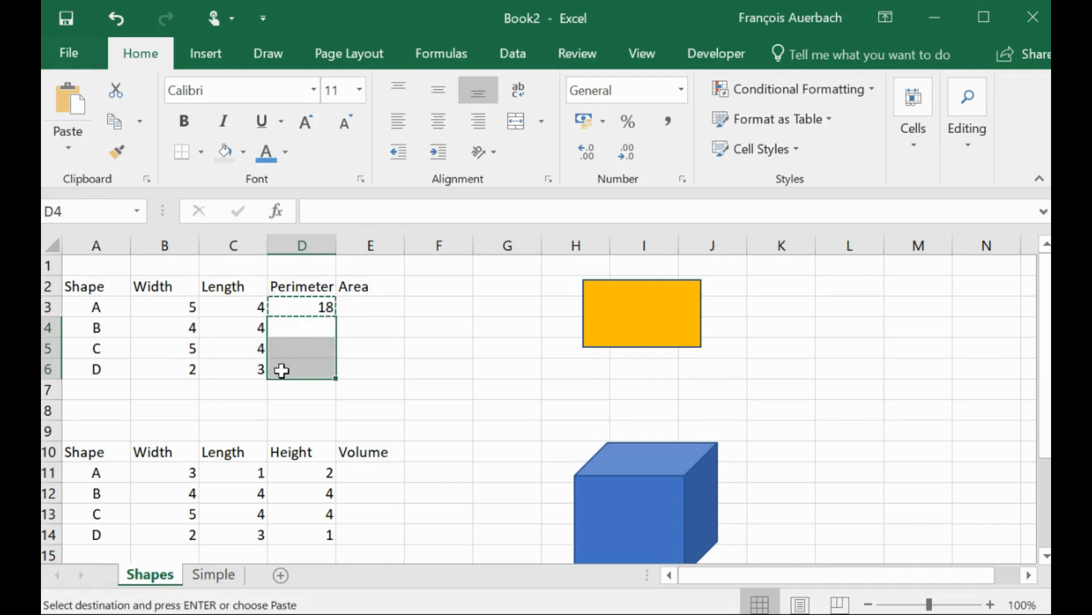
click(68, 97)
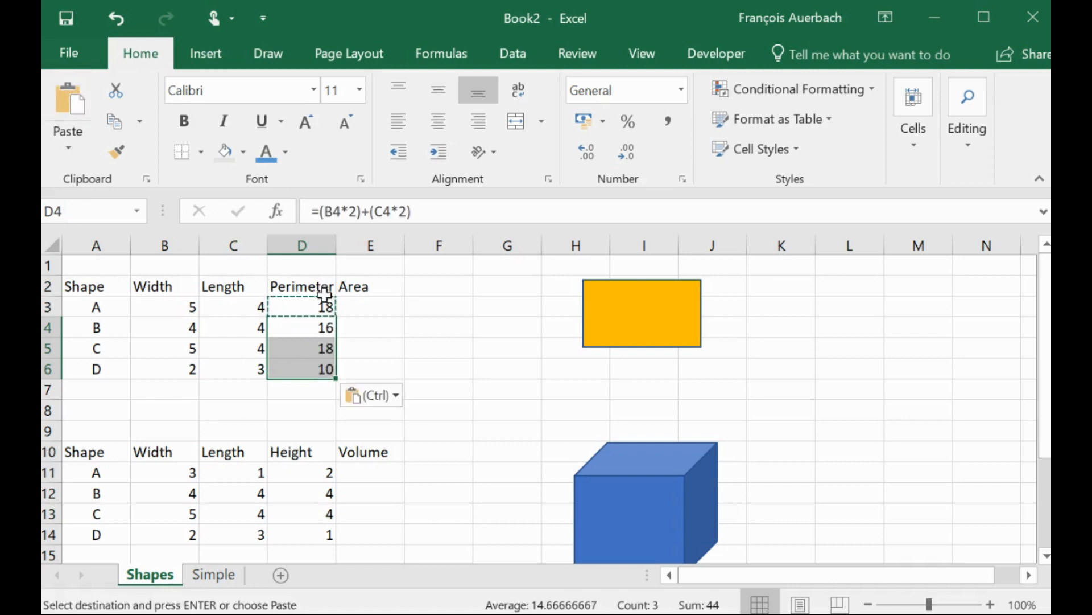
click(324, 330)
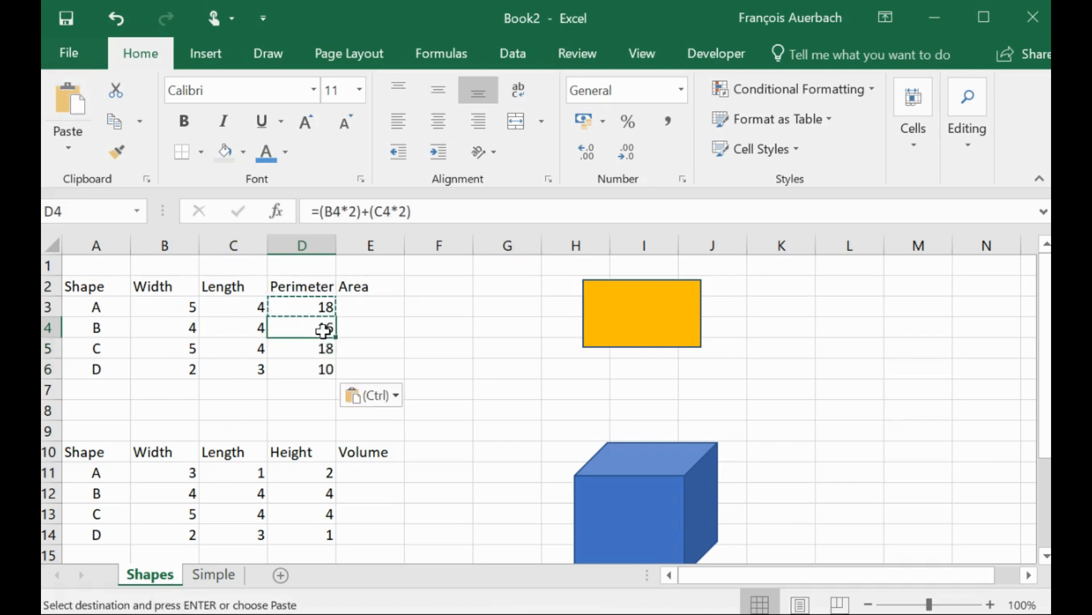
key(Escape)
click(394, 328)
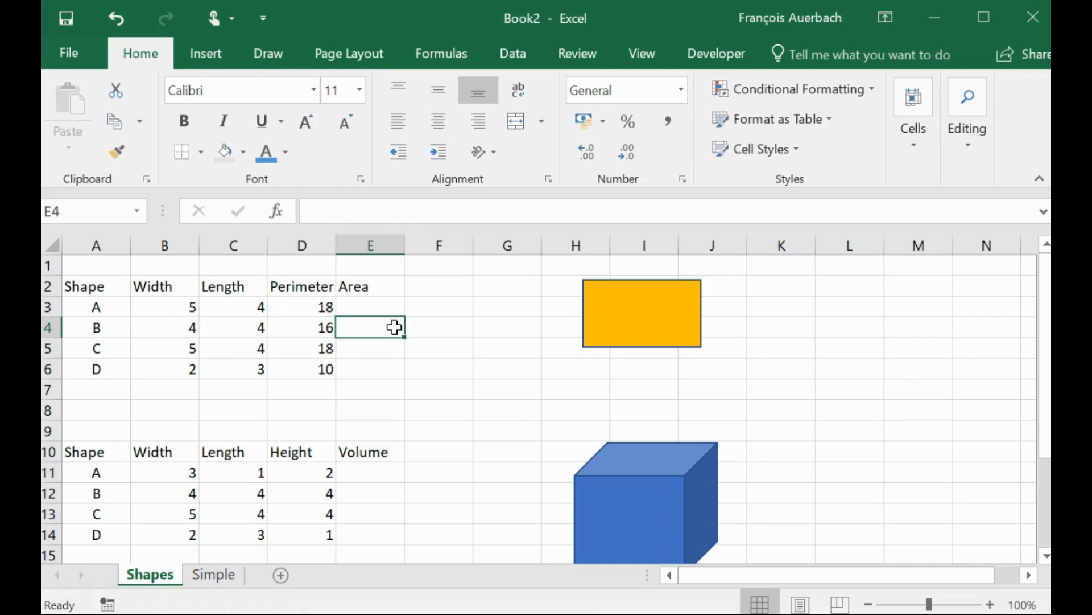
click(315, 327)
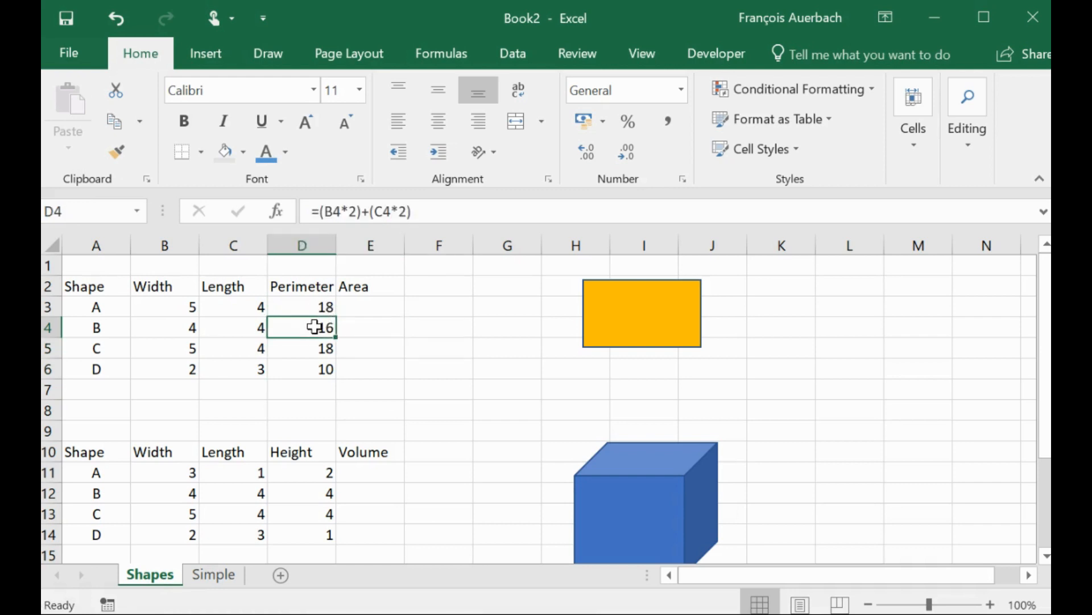
- Inspect the copied perimeter formulas in D4 and D3 in the formula bar
click(419, 211)
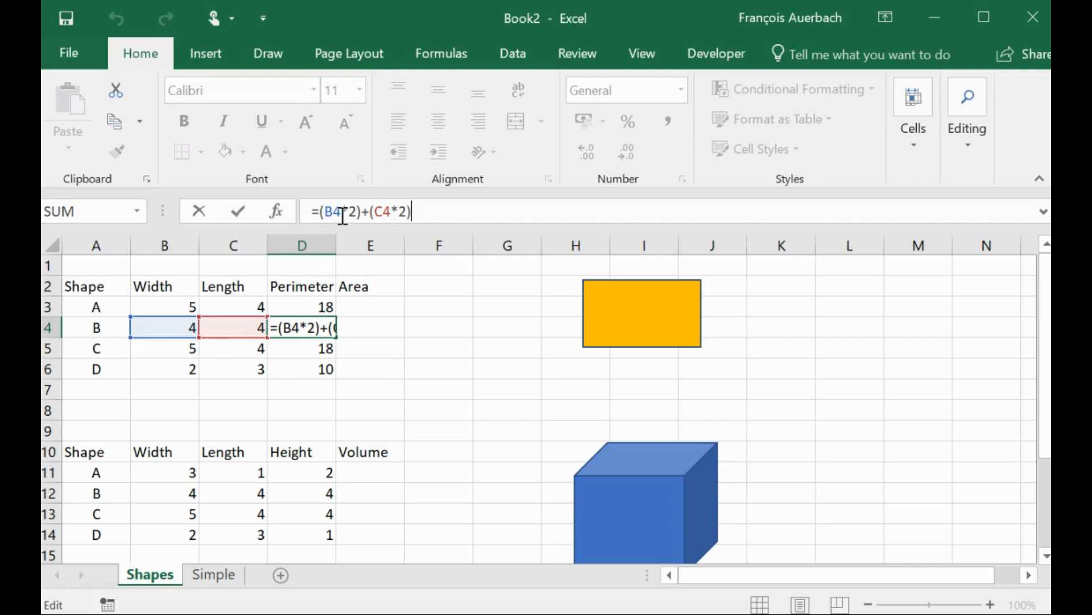
key(Return)
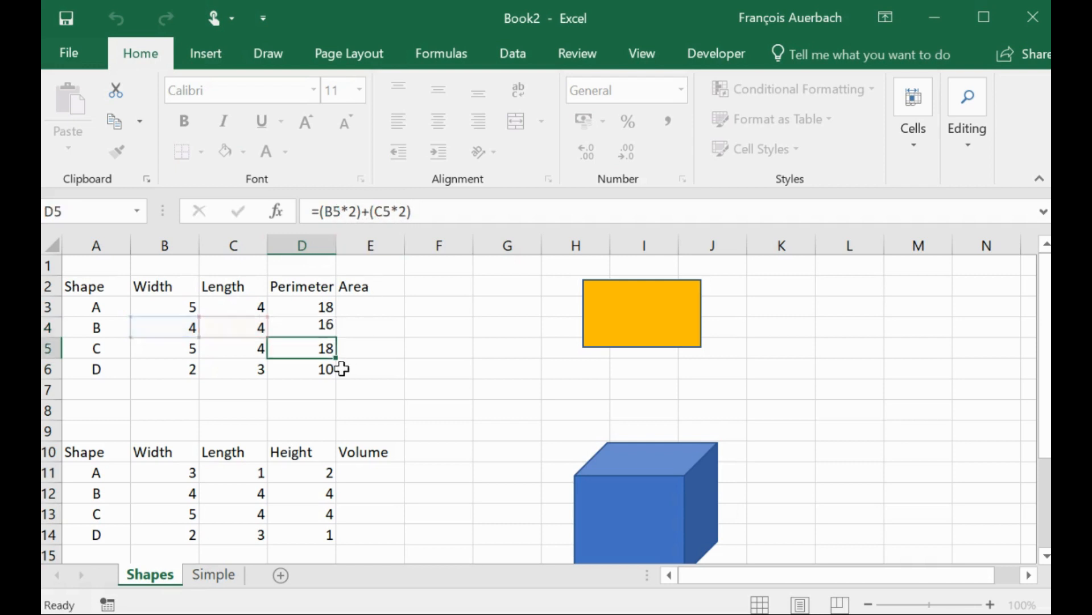
click(324, 310)
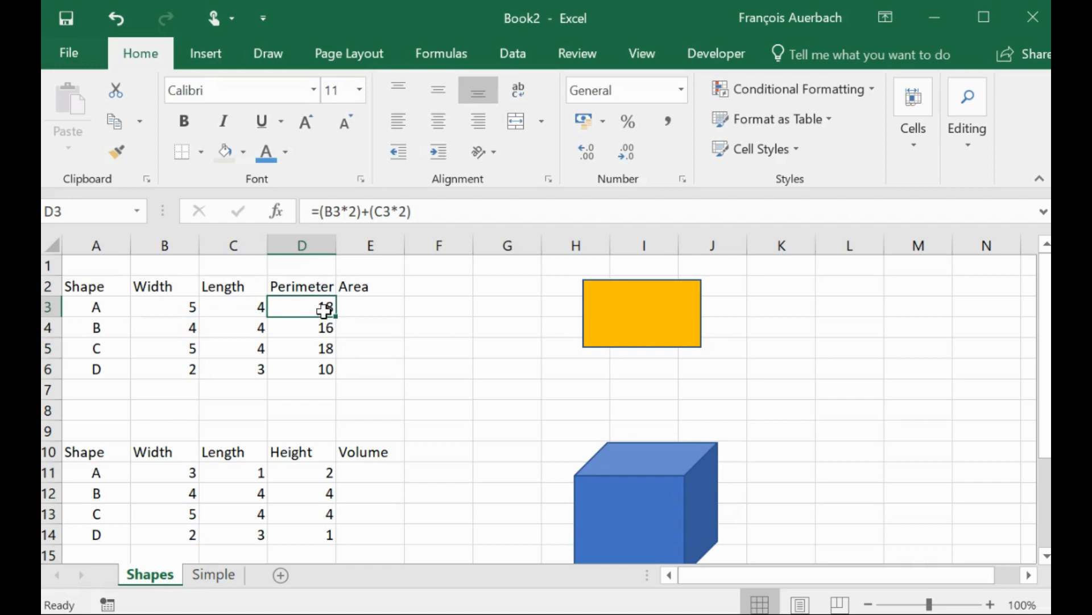
click(427, 210)
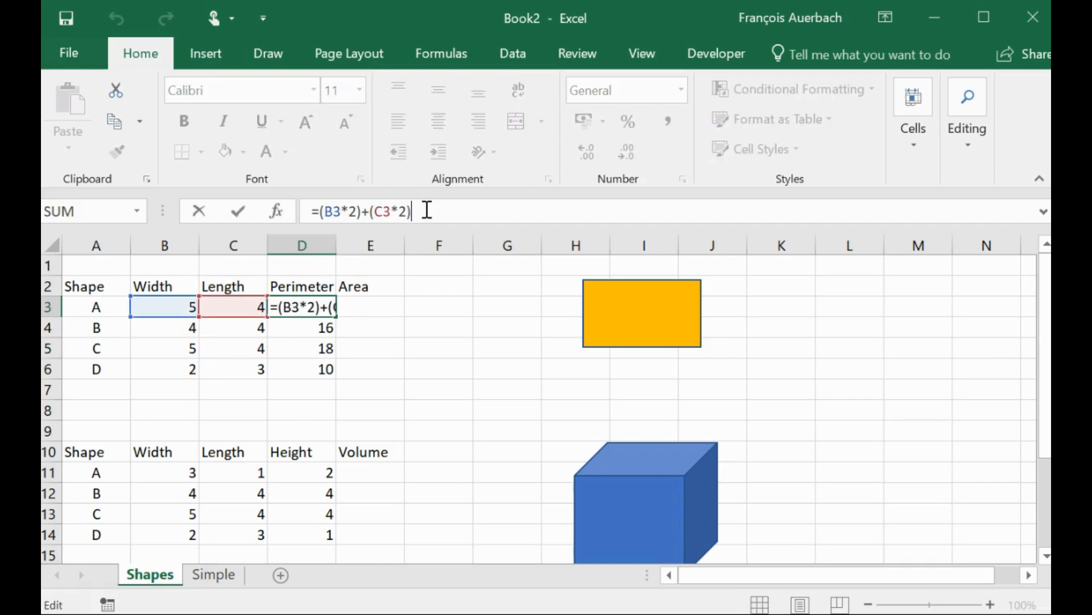
key(Return)
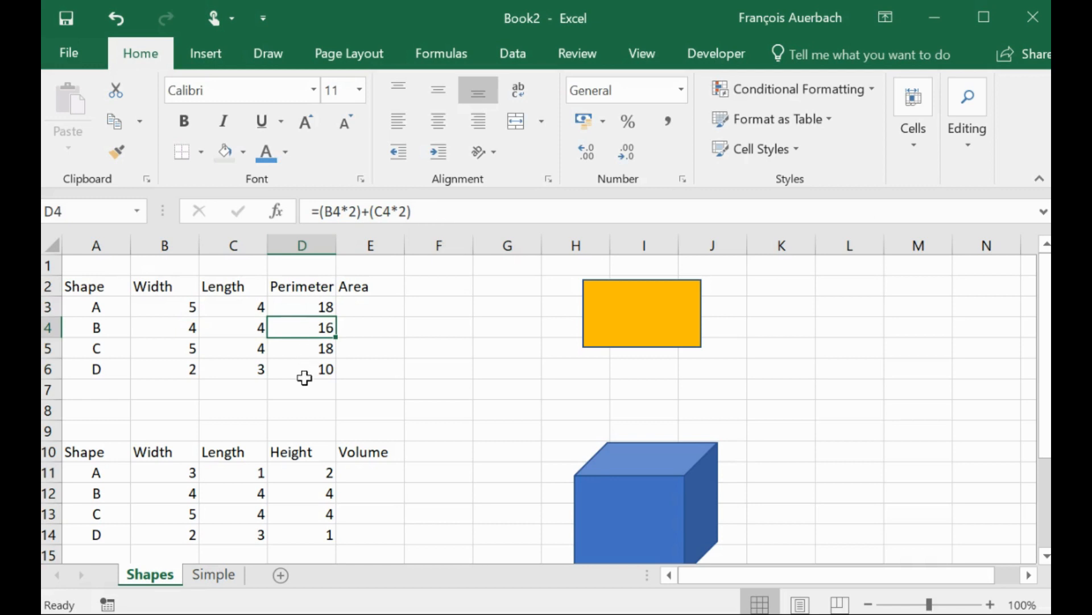
- Enter the area formula =B3*C3 in cell E3 by pointing to the width and length cells
click(364, 306)
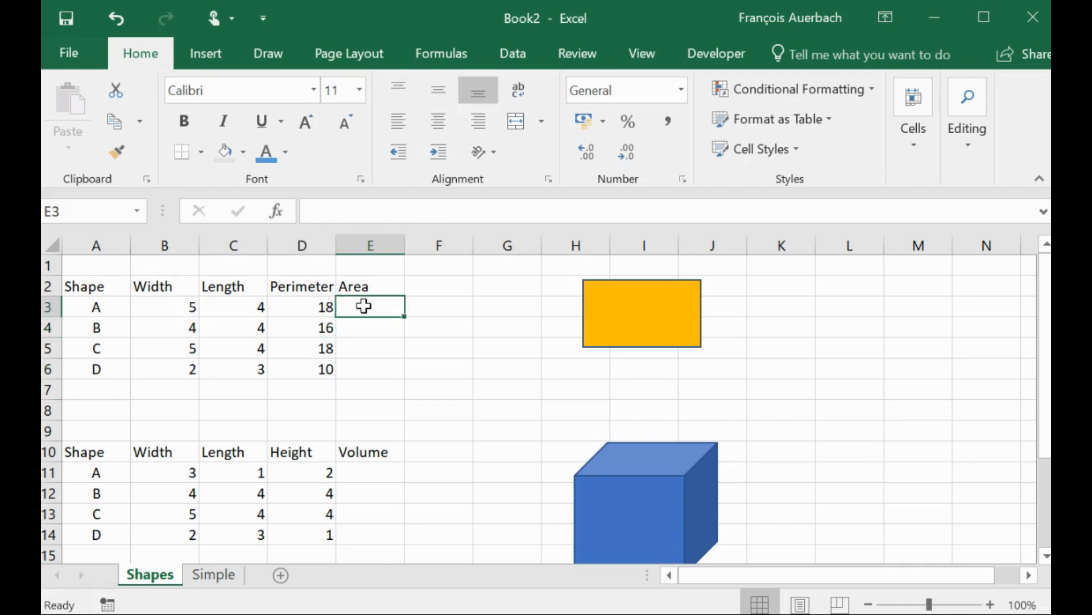
text(=)
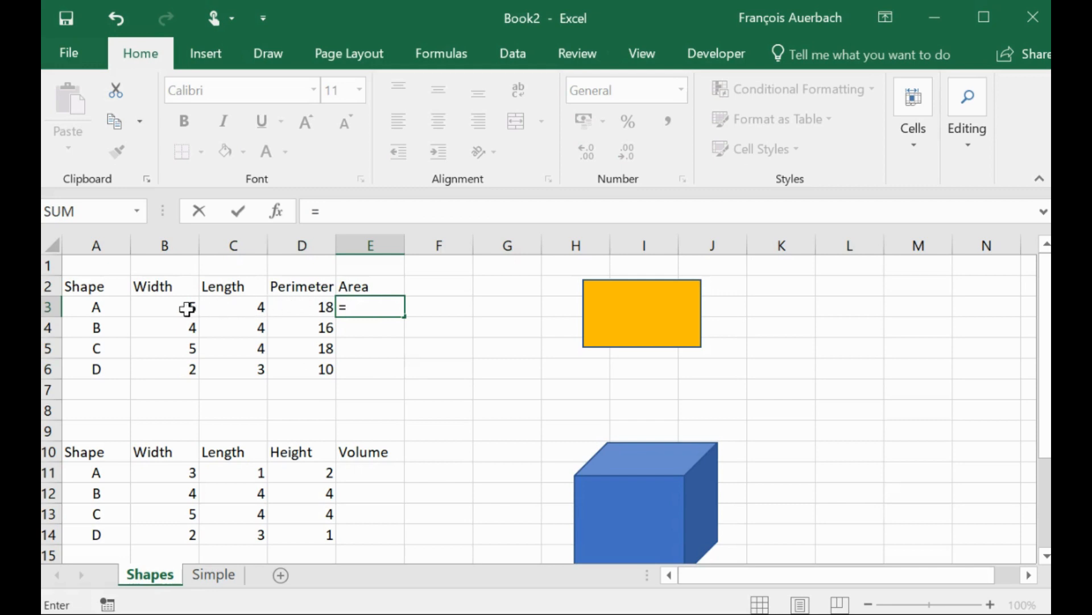
click(187, 309)
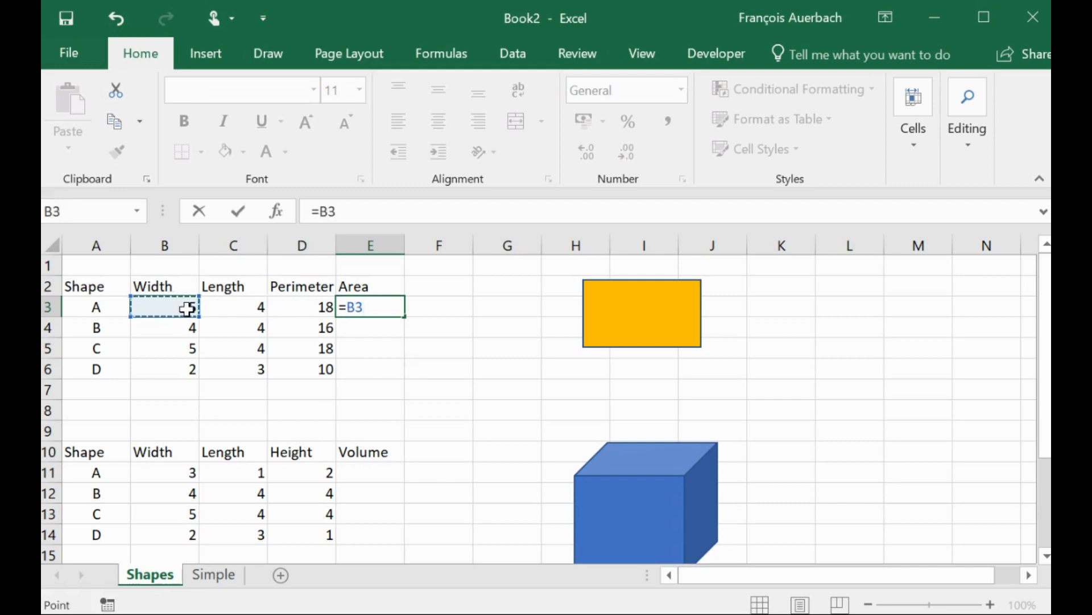
text(*)
click(230, 308)
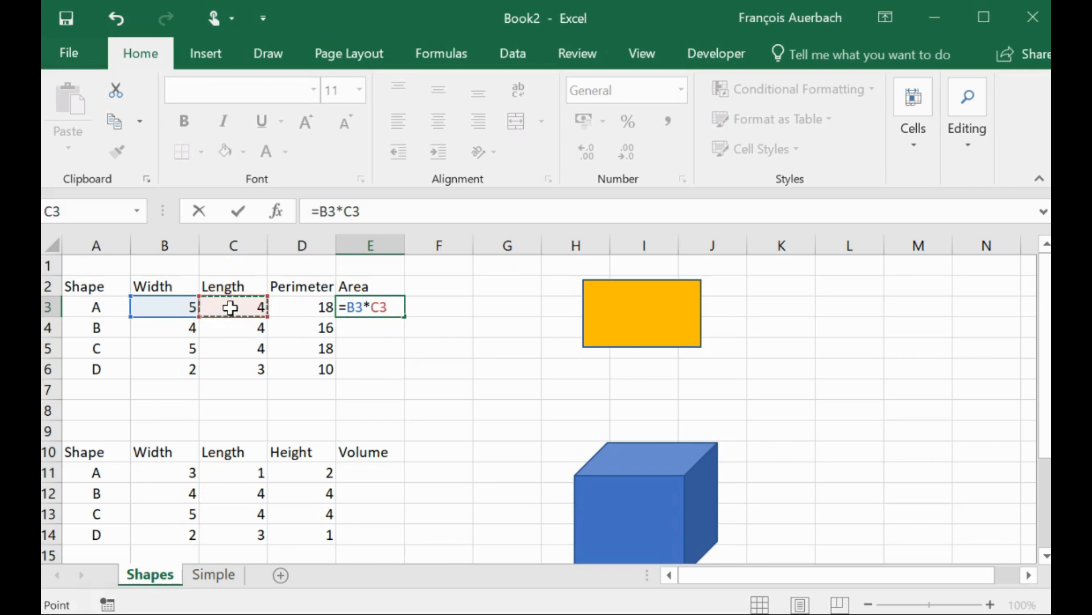
key(Return)
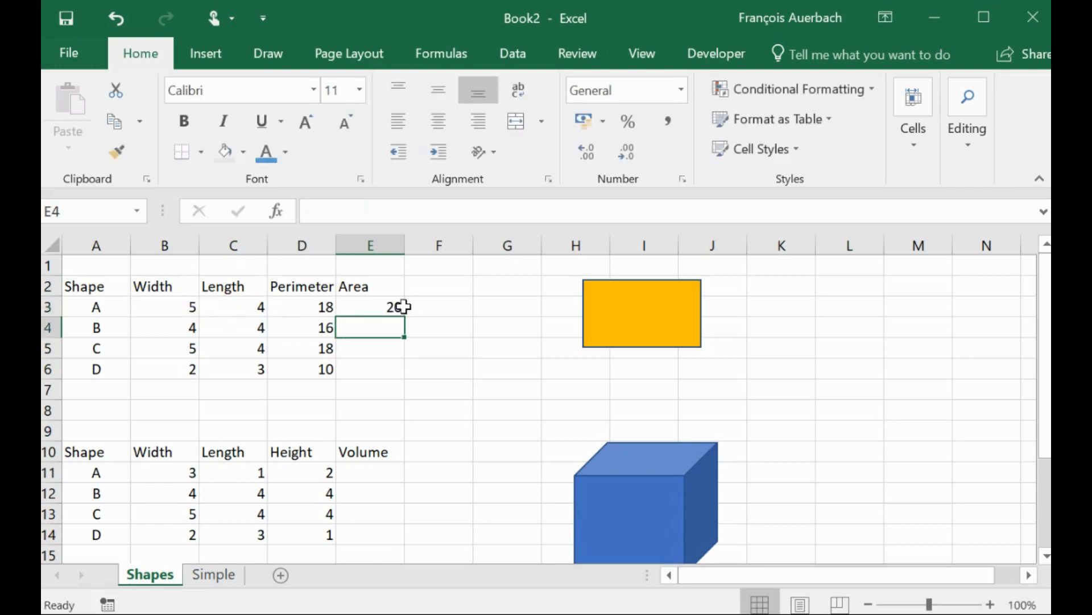
- Copy the E3 area formula and paste it into E4:E6
click(386, 307)
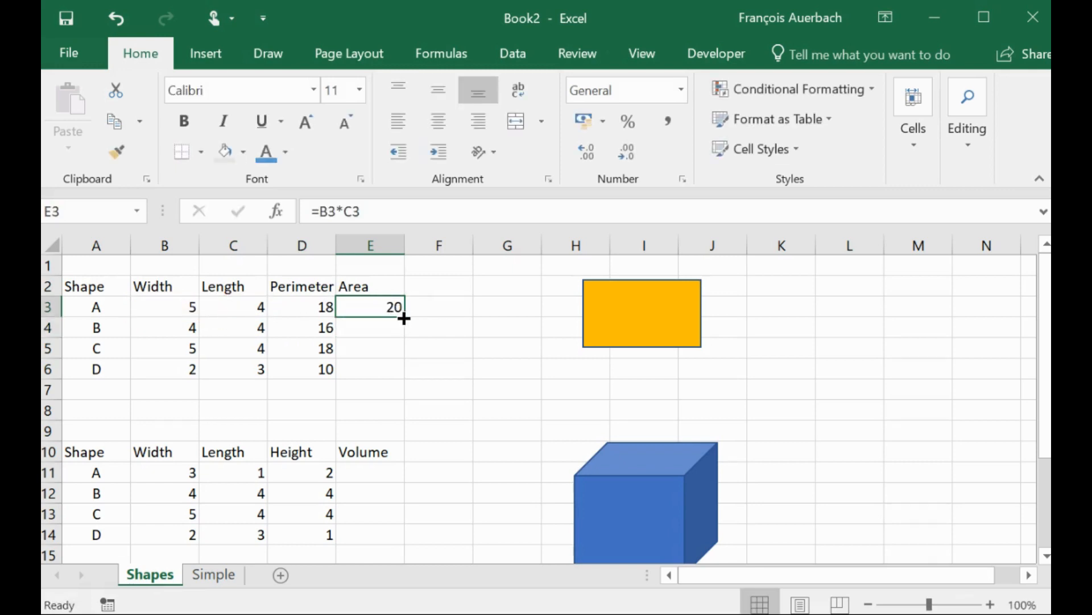
click(114, 123)
drag(360, 325, 361, 366)
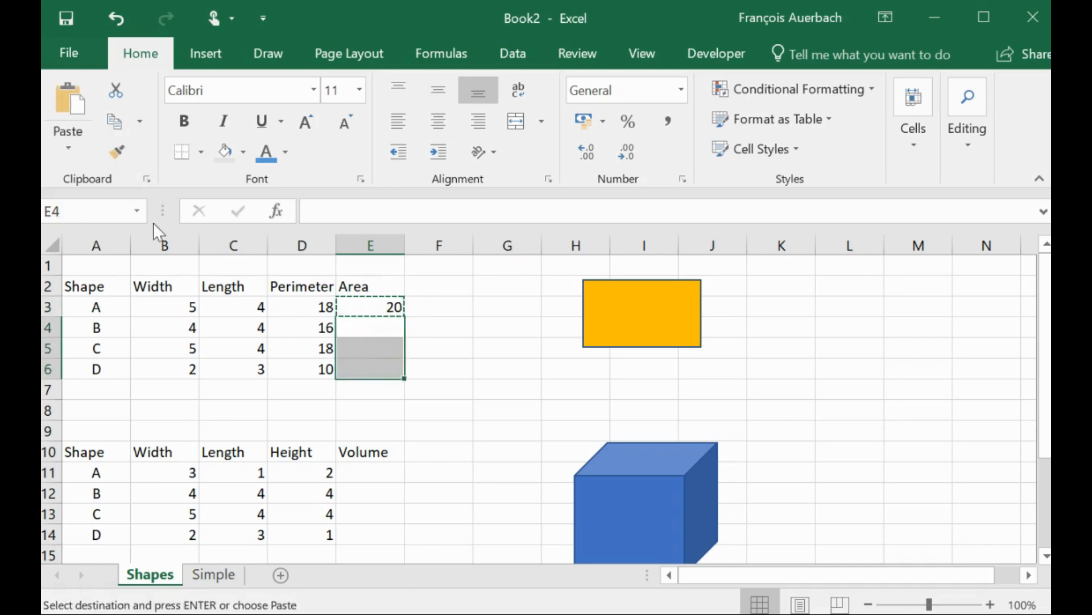
click(74, 101)
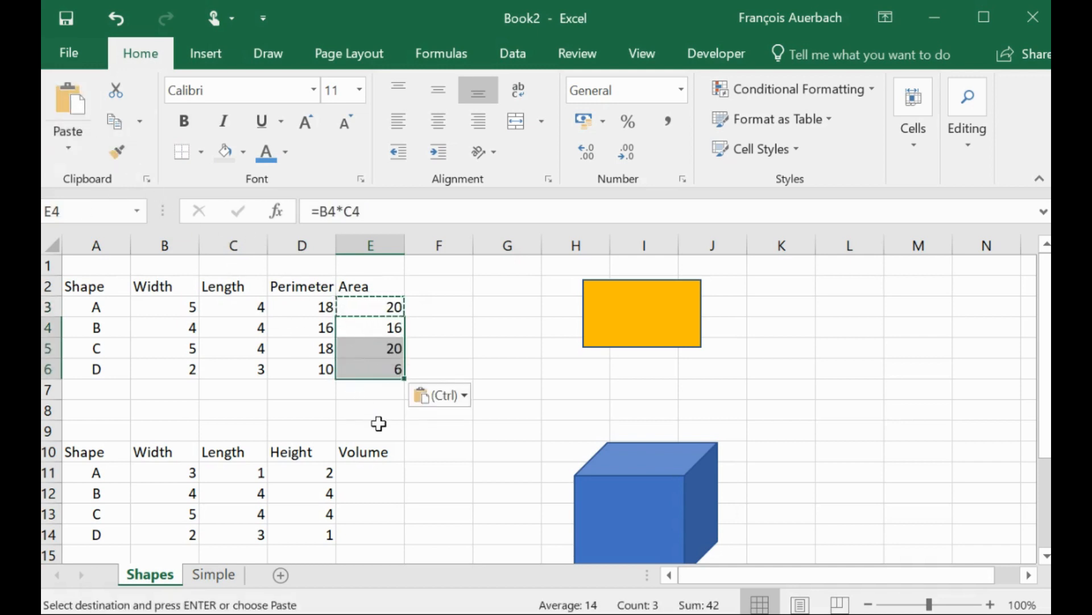
click(379, 423)
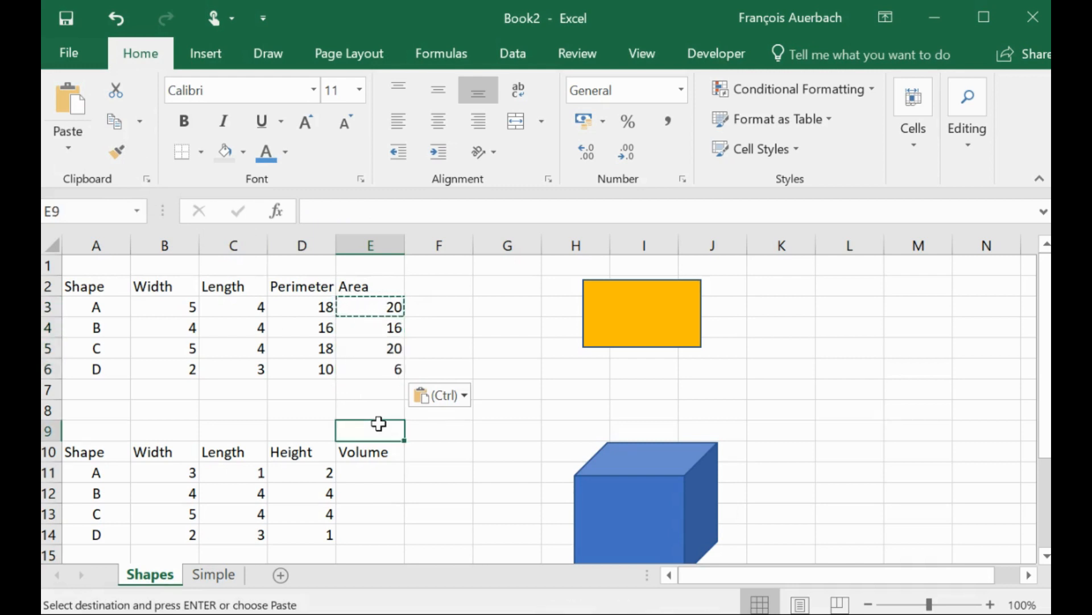
- Enter the volume formula =B11*C11*D11 in cell E11 for the first box shape
click(370, 474)
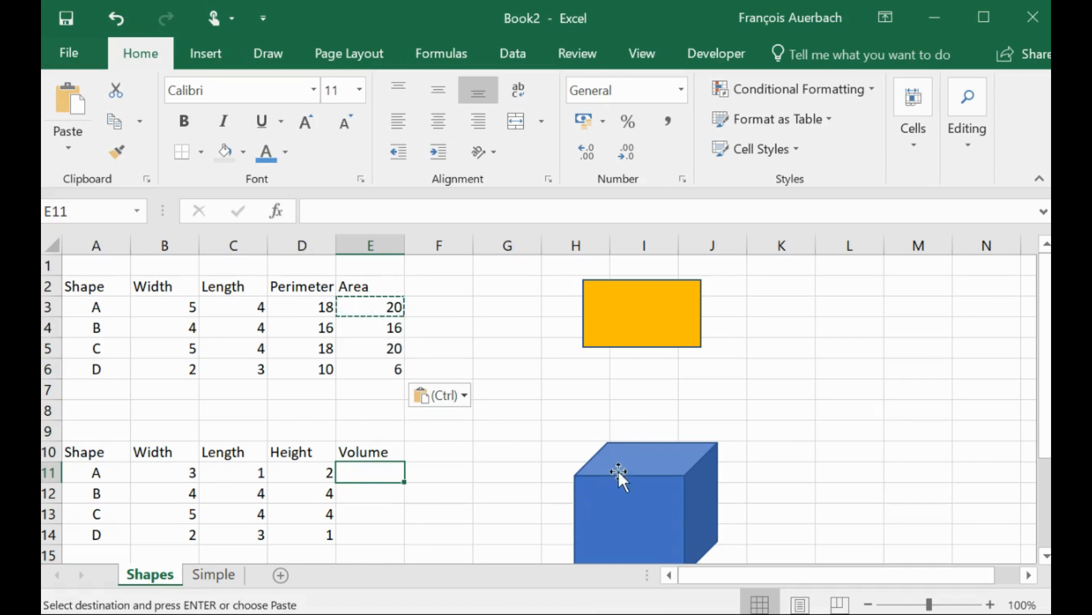
drag(1045, 401, 1045, 432)
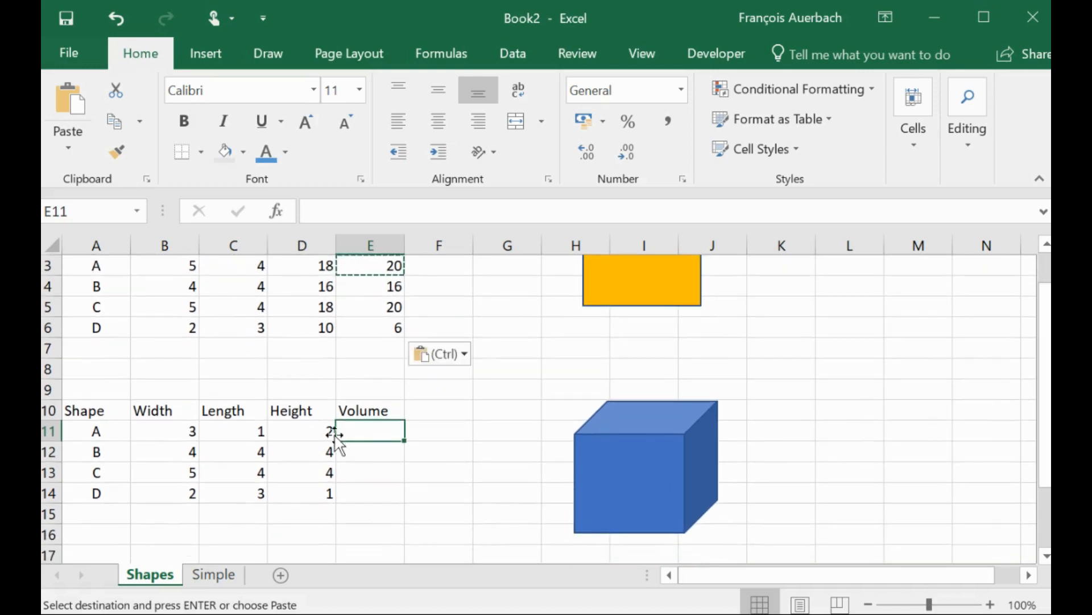
text(=)
click(193, 434)
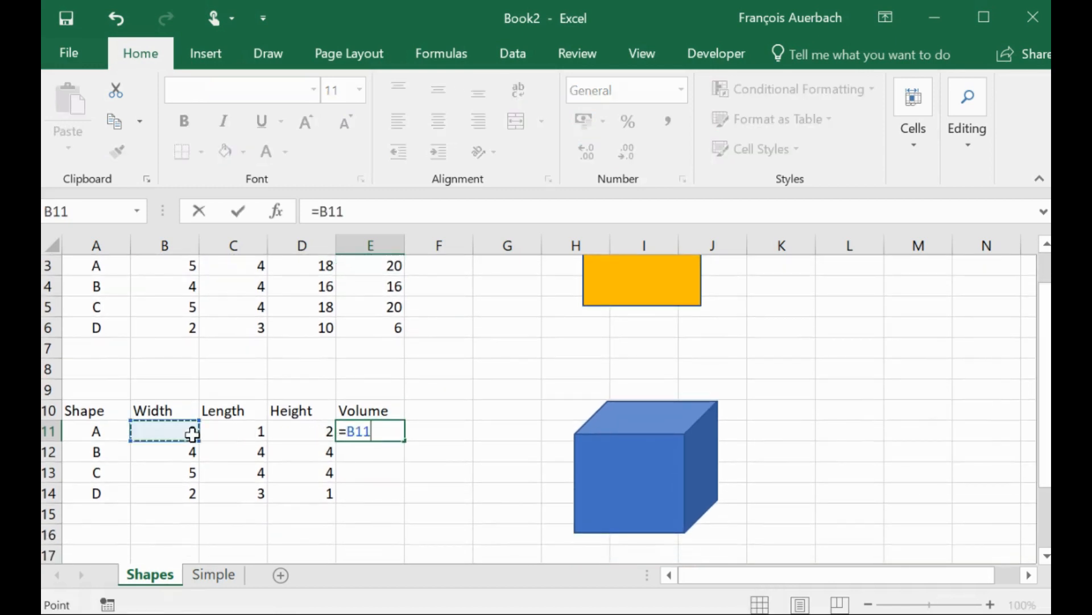
text(*)
click(221, 434)
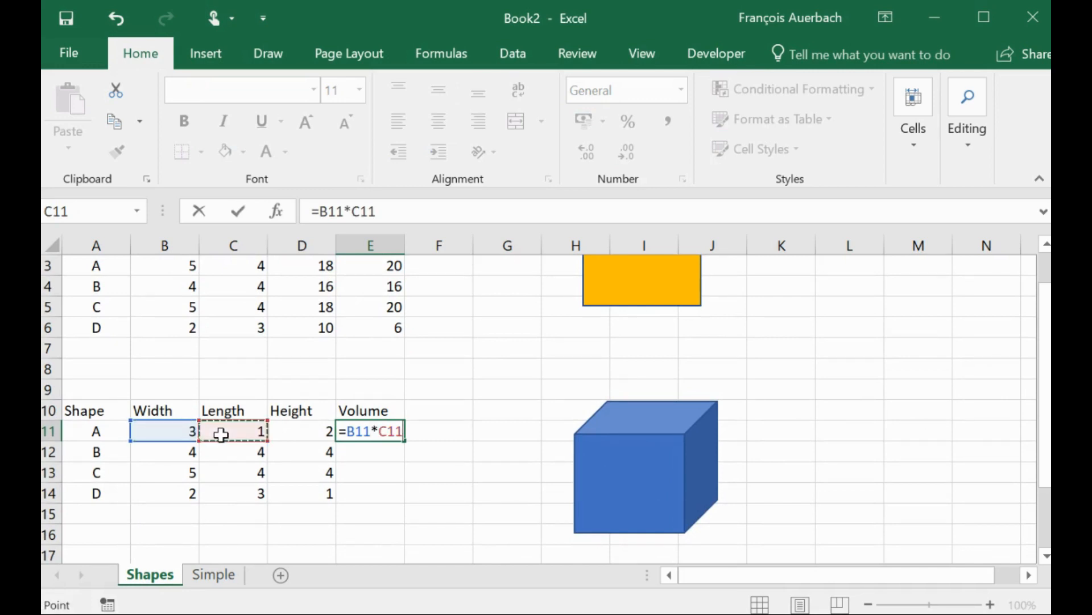
text(*)
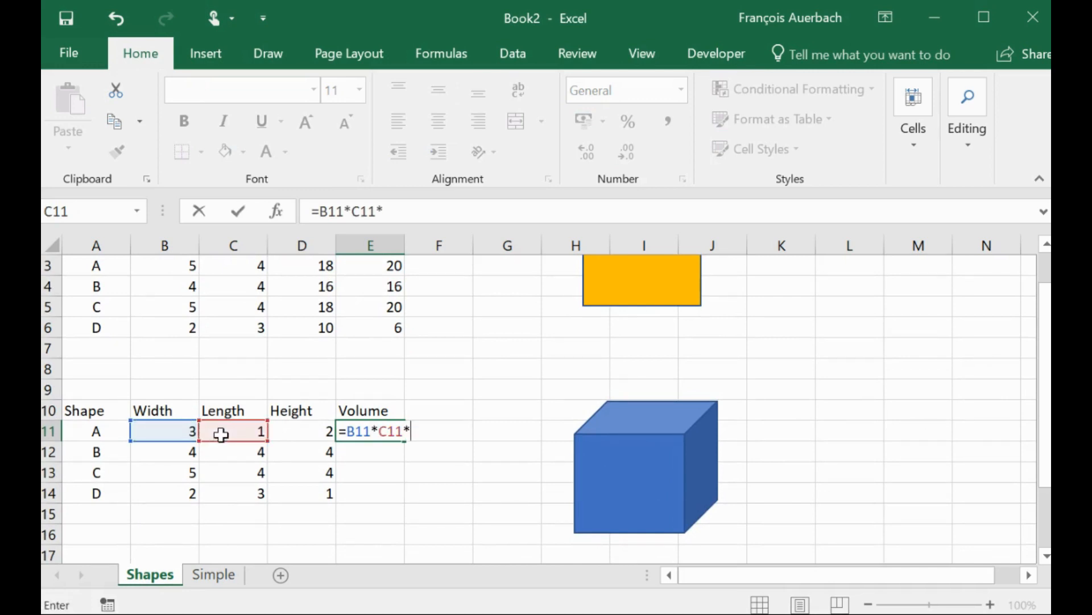
click(291, 436)
key(Return)
- Copy the E11 volume formula and paste it into E12:E14
click(378, 436)
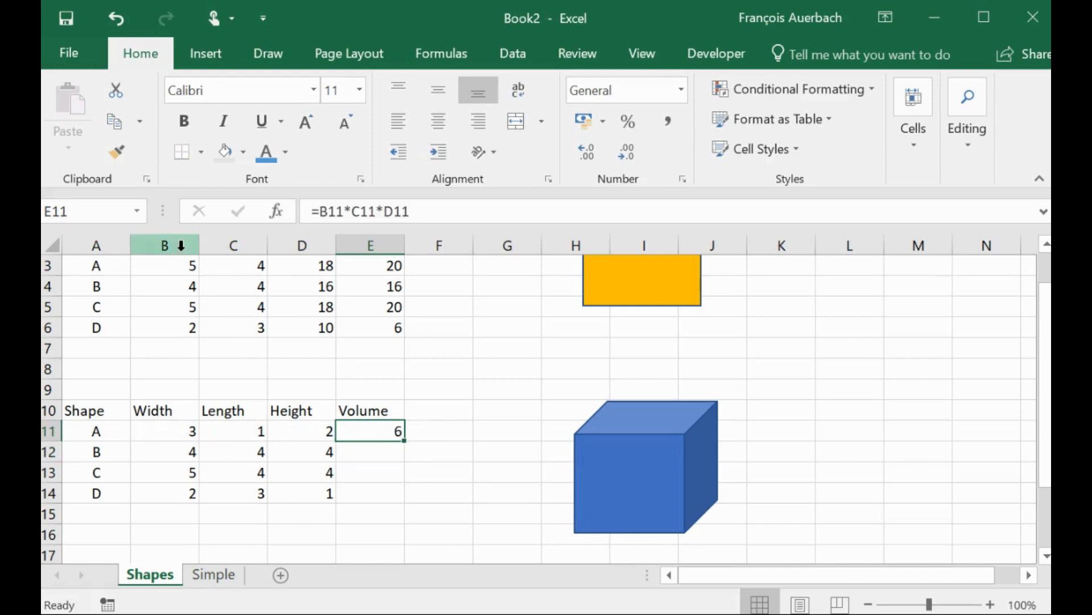
click(117, 124)
drag(362, 453, 366, 501)
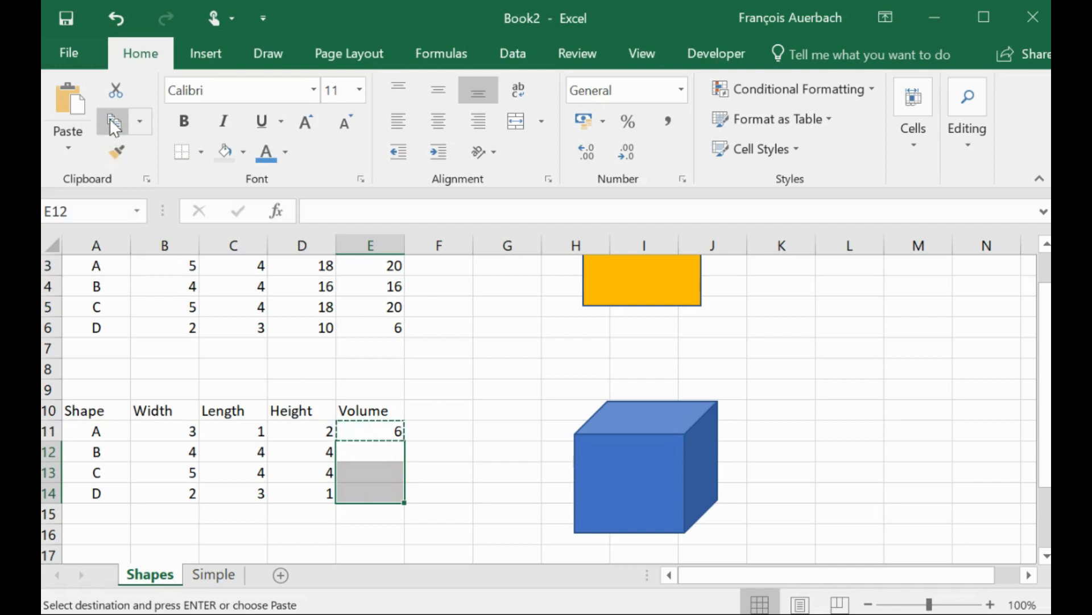
click(68, 96)
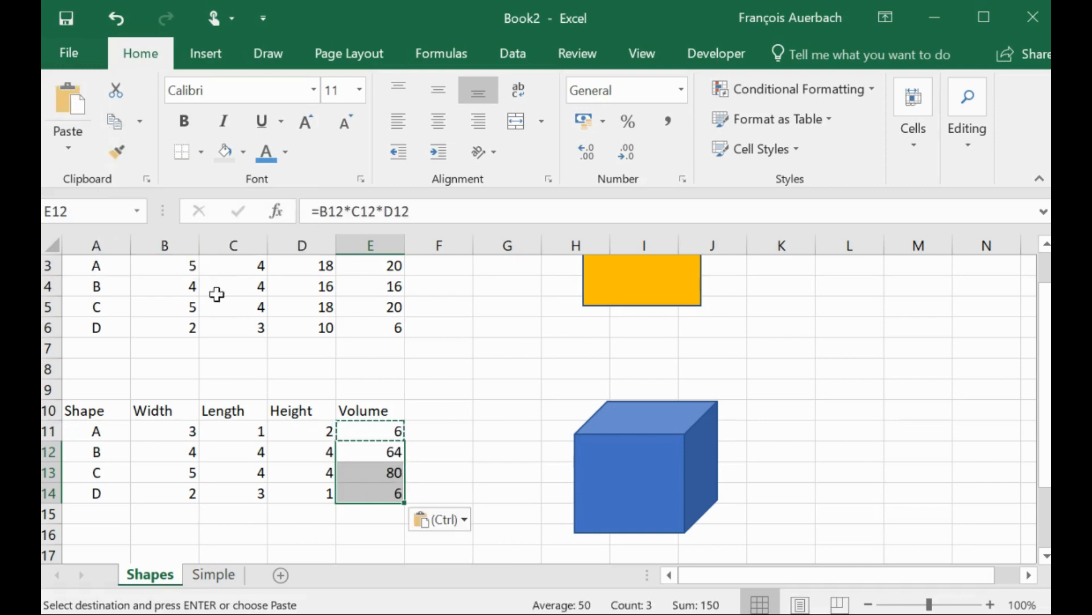
click(428, 378)
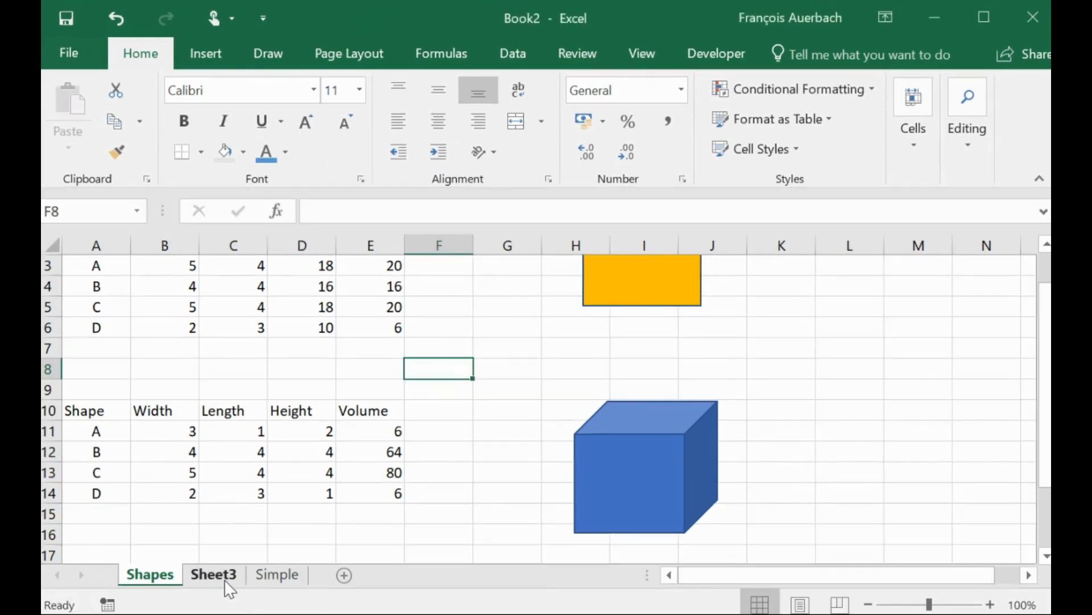
- On Sheet3, enter the remaining-tickets formula =D5-D6-D7 in cell D8 and review it in the formula bar
click(224, 579)
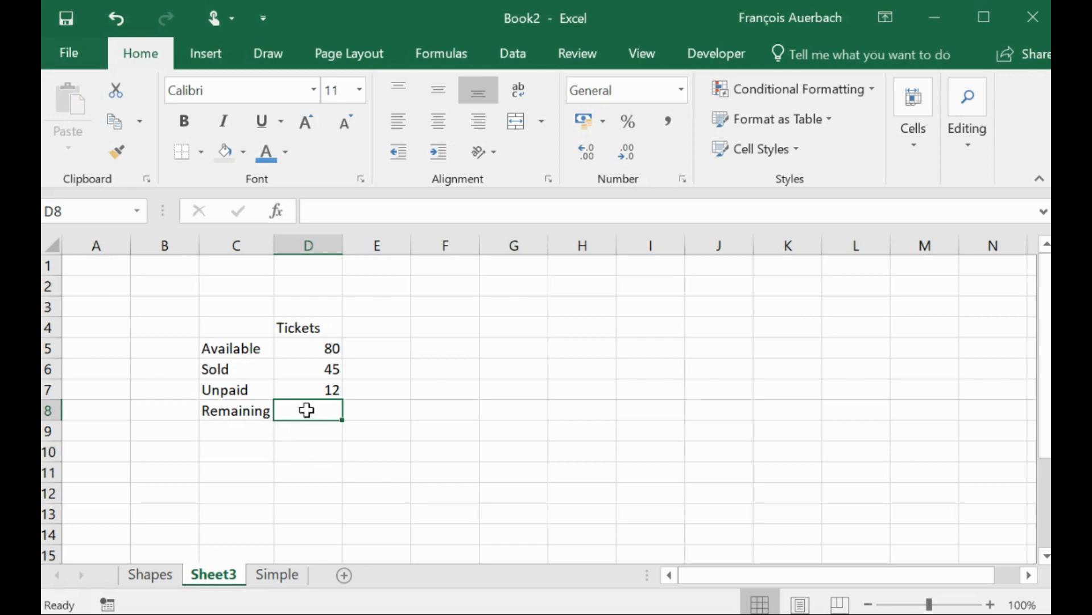
text(=)
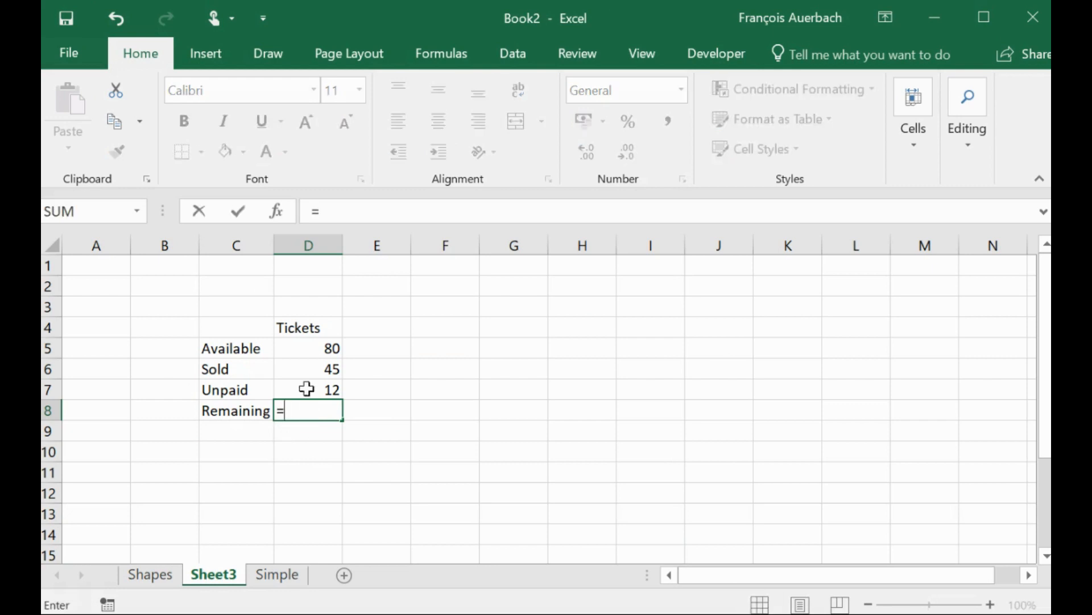
click(311, 353)
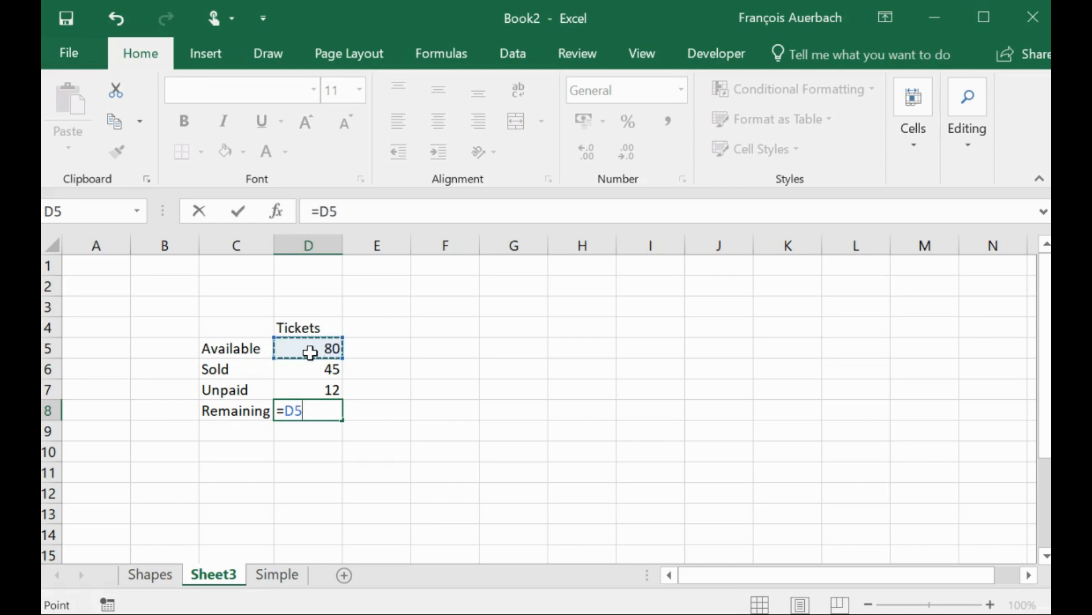
text(-)
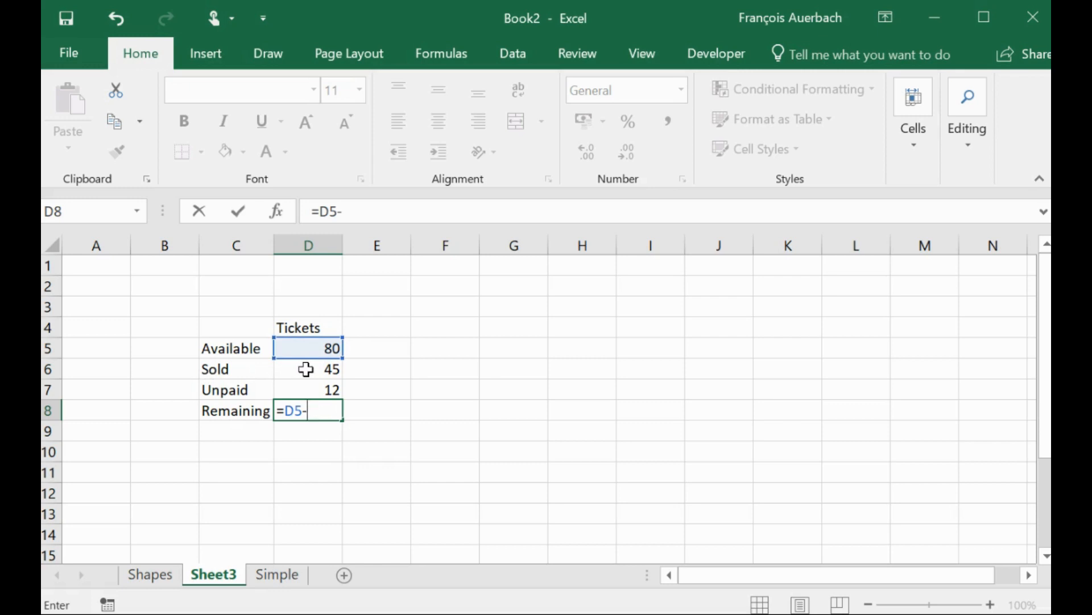
click(306, 369)
text(-)
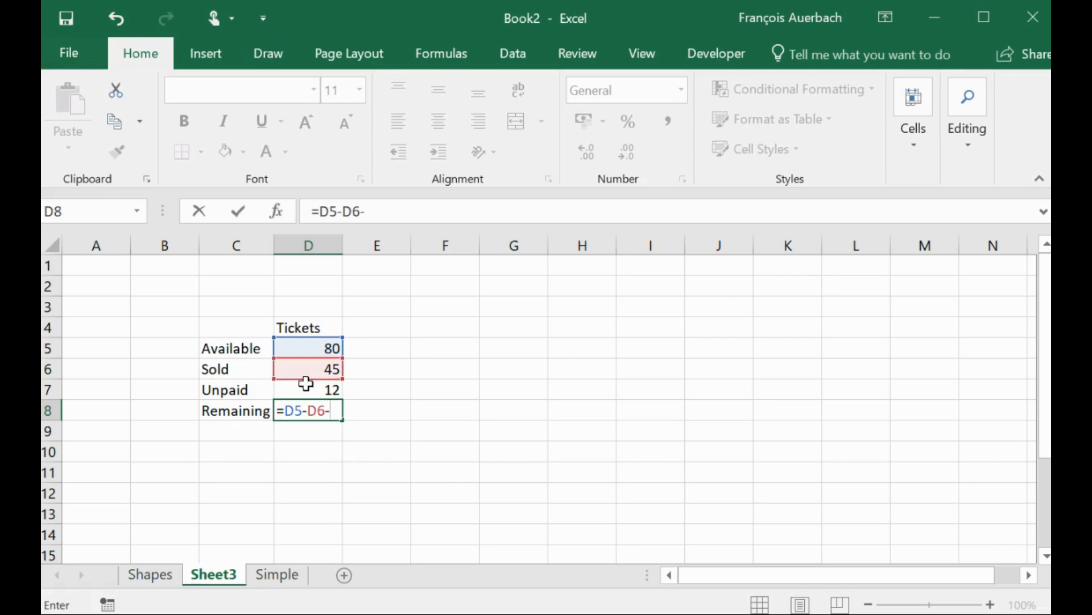
click(306, 384)
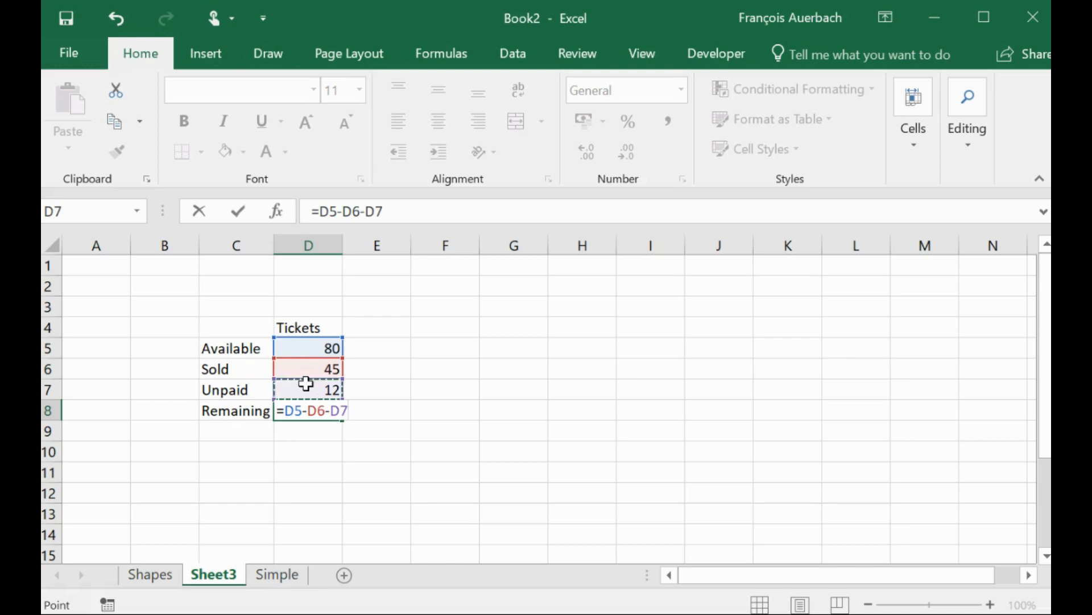
click(238, 214)
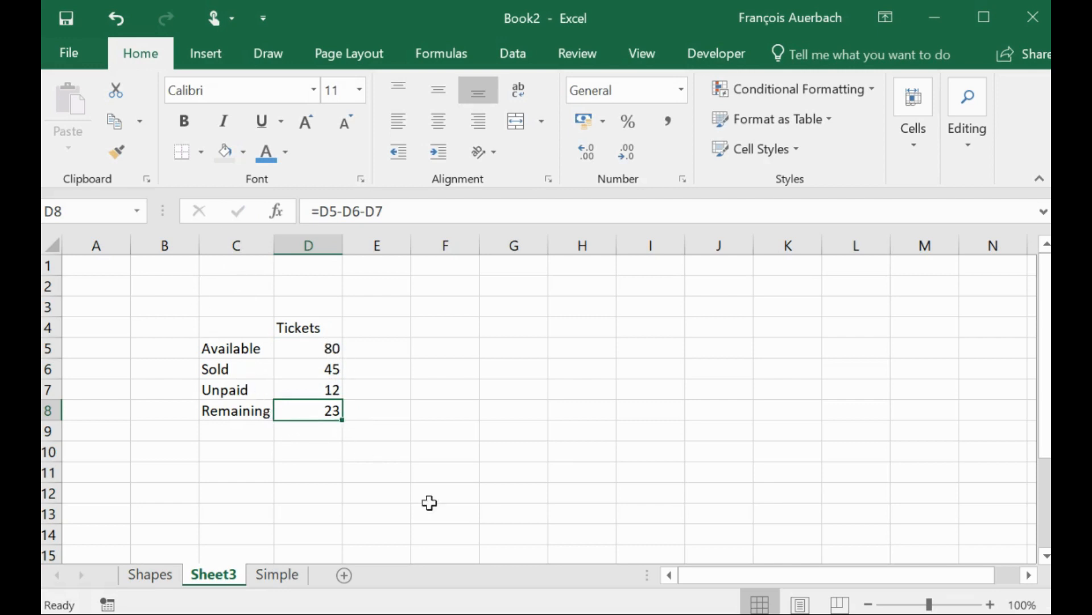
click(392, 215)
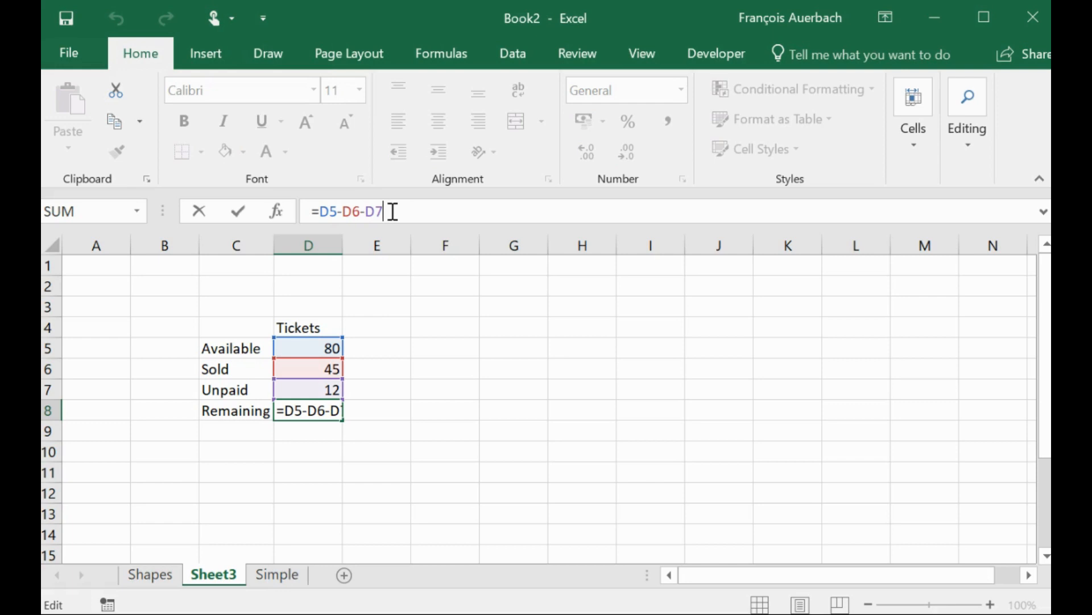
key(Return)
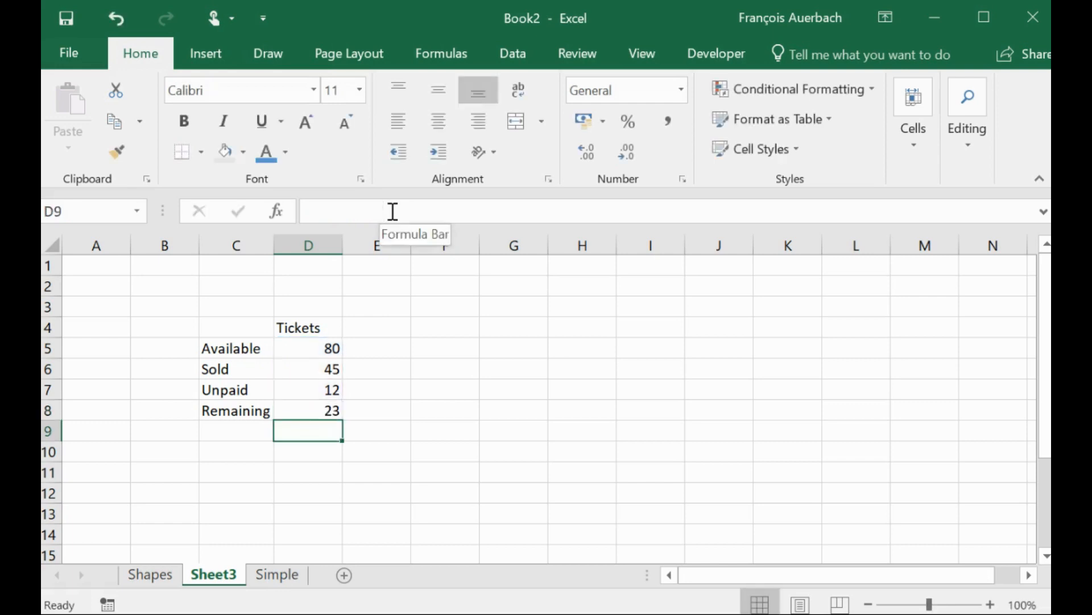